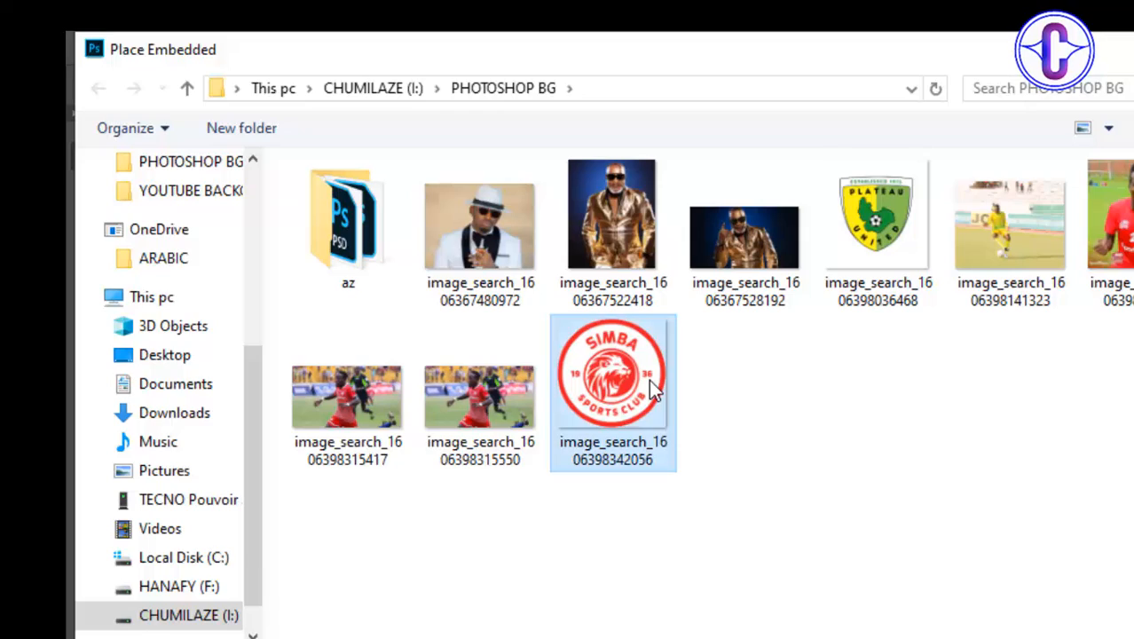
Step: Place the Simba Sports Club logo image as an embedded layer, scale it to about 898%, and position it at the stadium's lower right
double_click(649, 379)
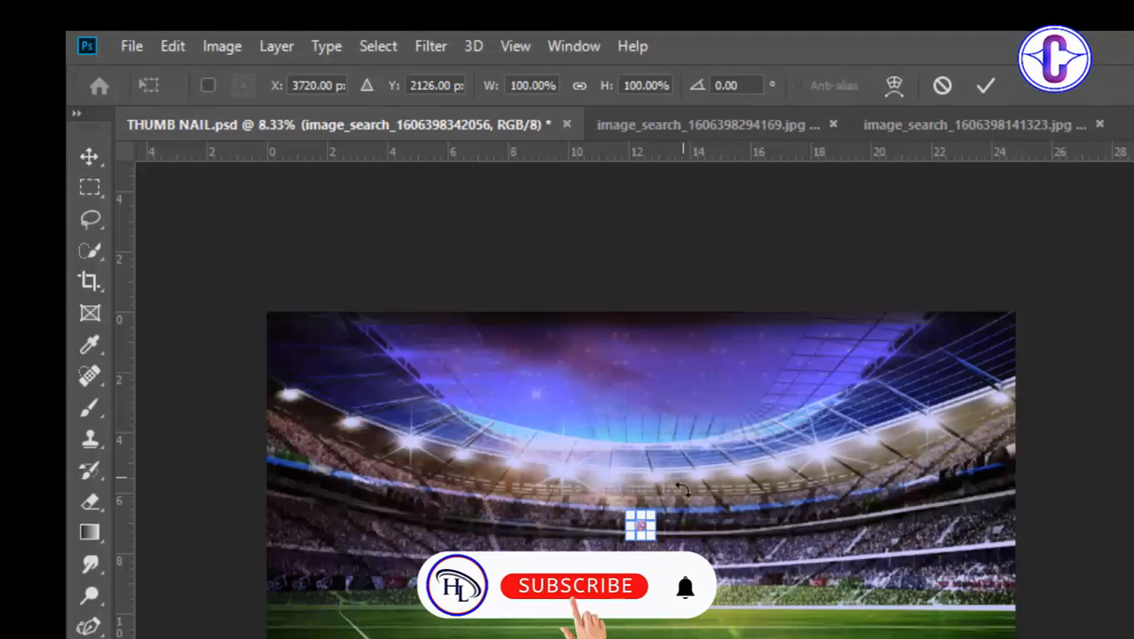
left_click_drag(659, 515, 829, 337)
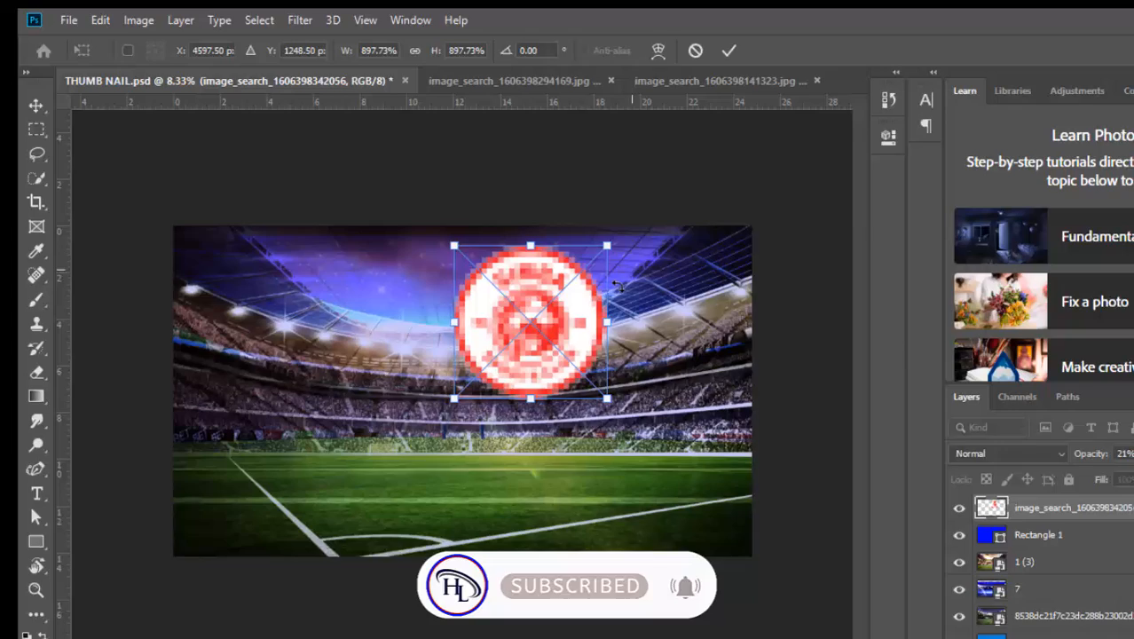
left_click_drag(526, 292, 643, 364)
key("Return")
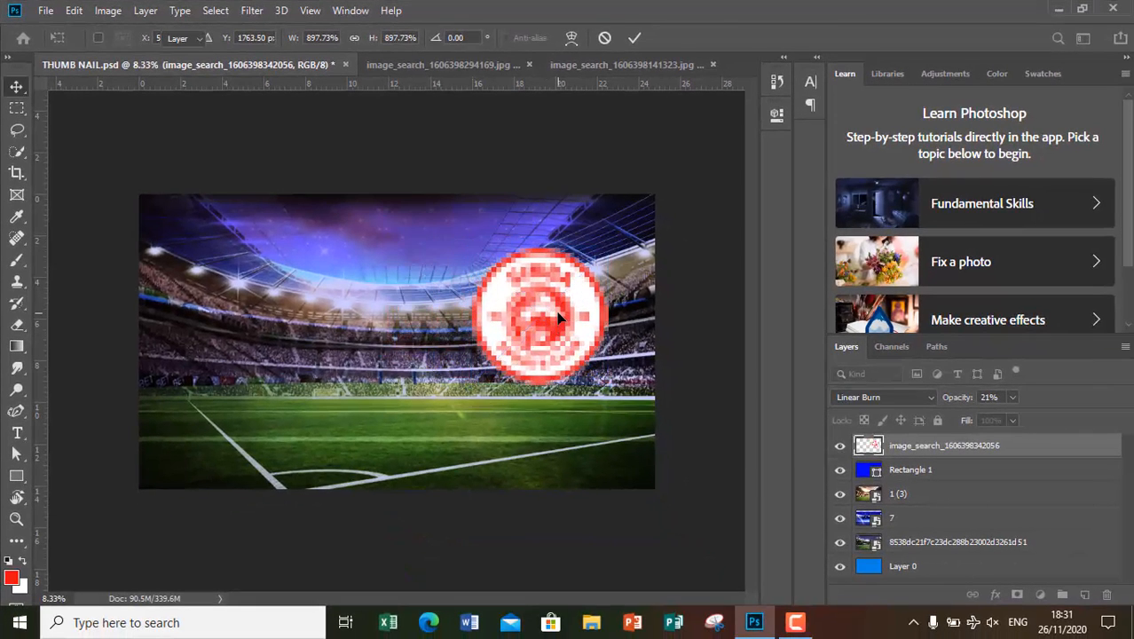
left_click_drag(559, 318, 572, 408)
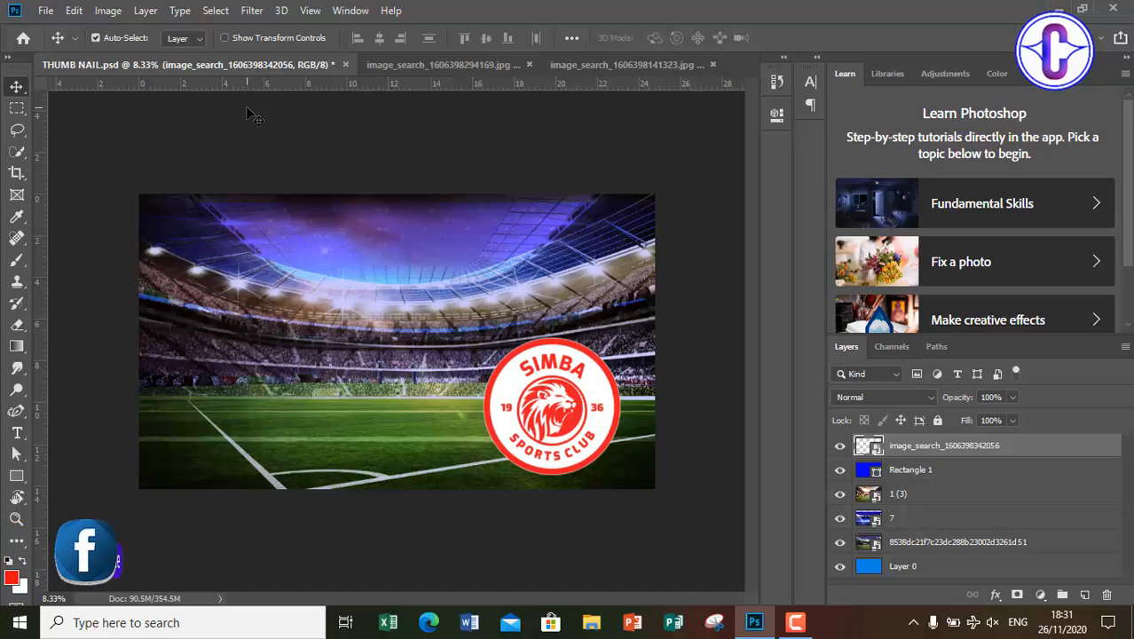
Step: Place the Plateau United logo image as an embedded layer on the lower left of the pitch
left_click(45, 10)
left_click(154, 327)
double_click(559, 126)
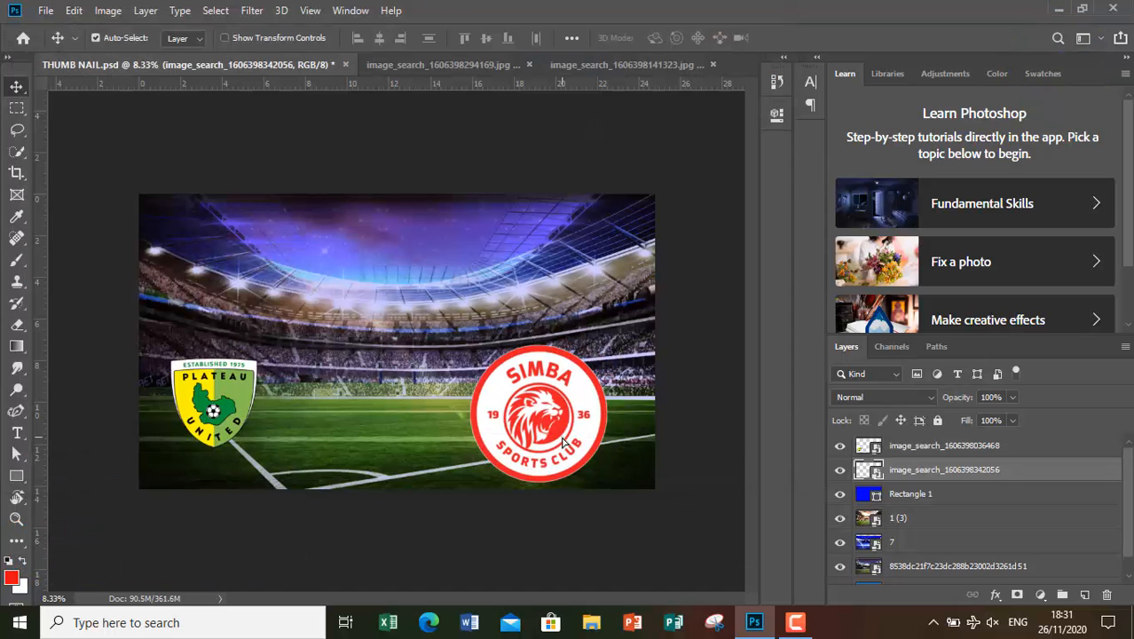
Step: Bring the red-shirted player cutout from image_search_1606398294169.jpg into THUMB NAIL.psd and scale it to about 1387% above the Simba logo
left_click(492, 74)
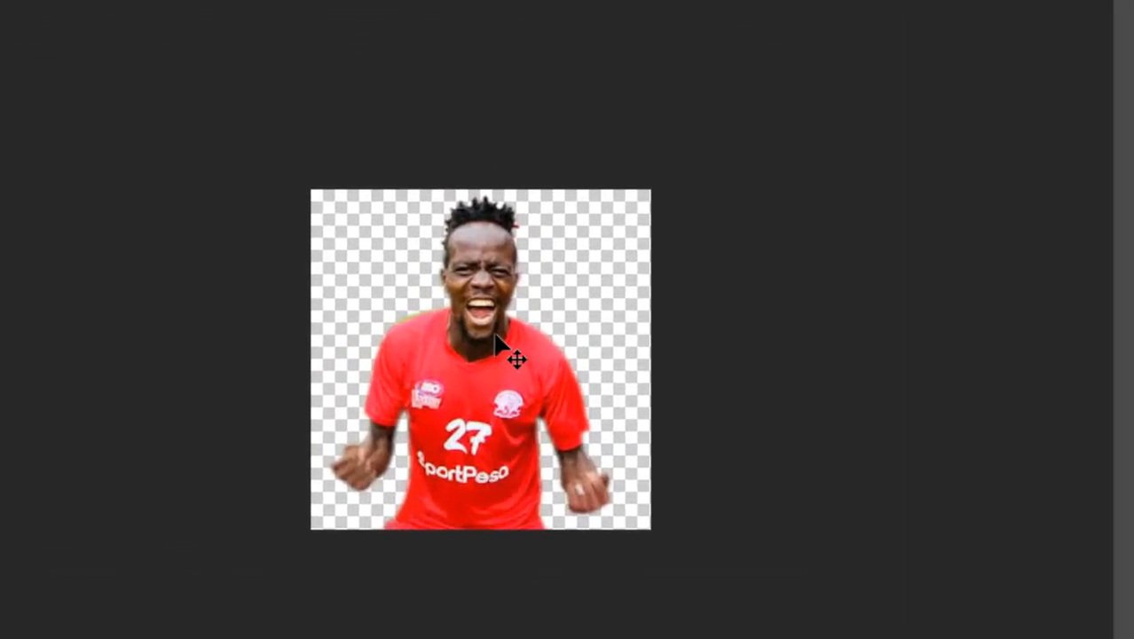
left_click_drag(415, 340, 111, 2)
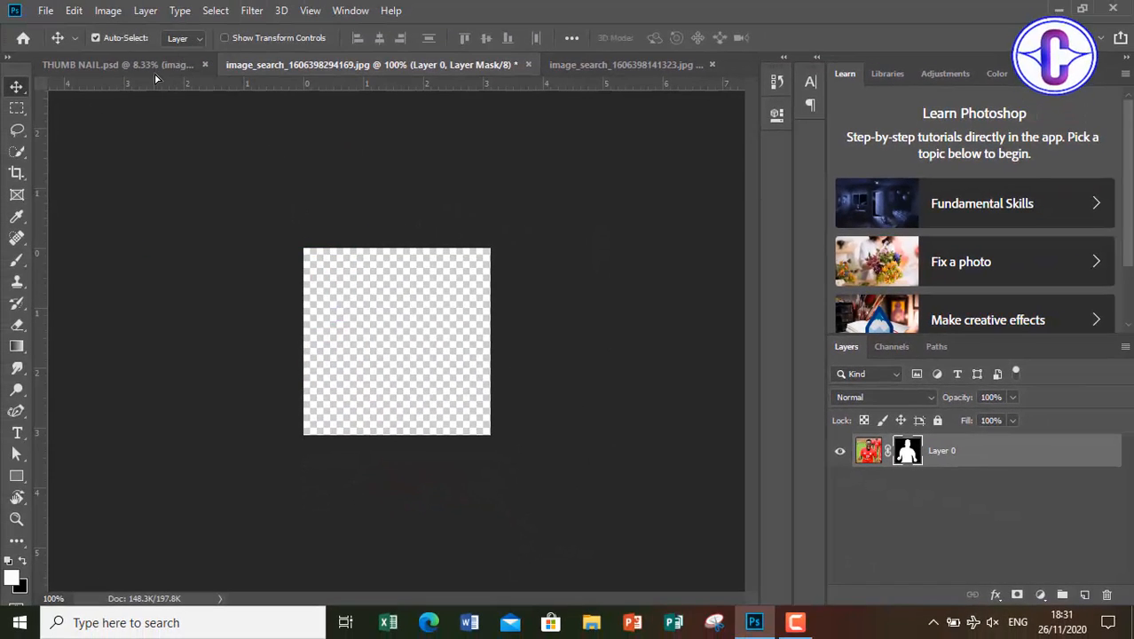
left_click_drag(154, 75, 268, 216)
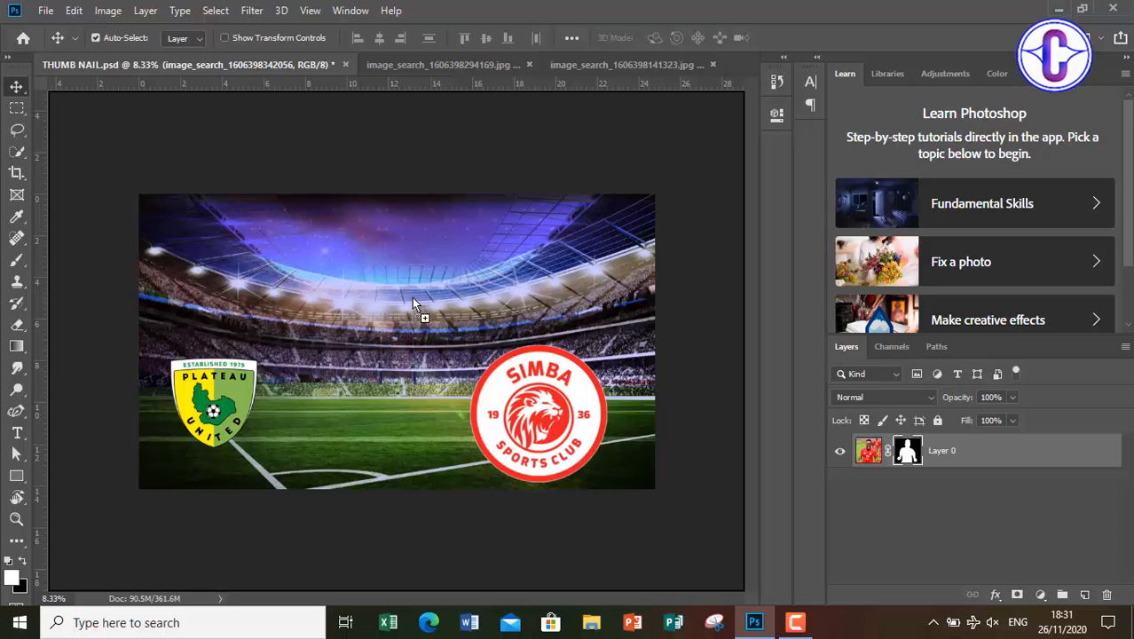
left_click_drag(550, 321, 552, 322)
key("ctrl+t")
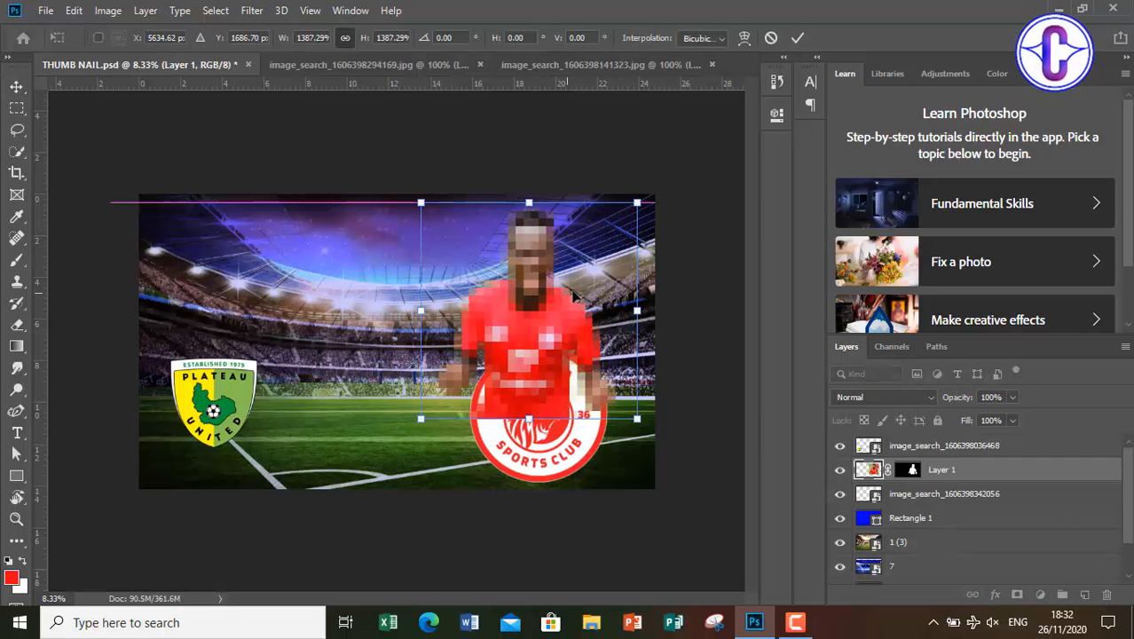
key("Return")
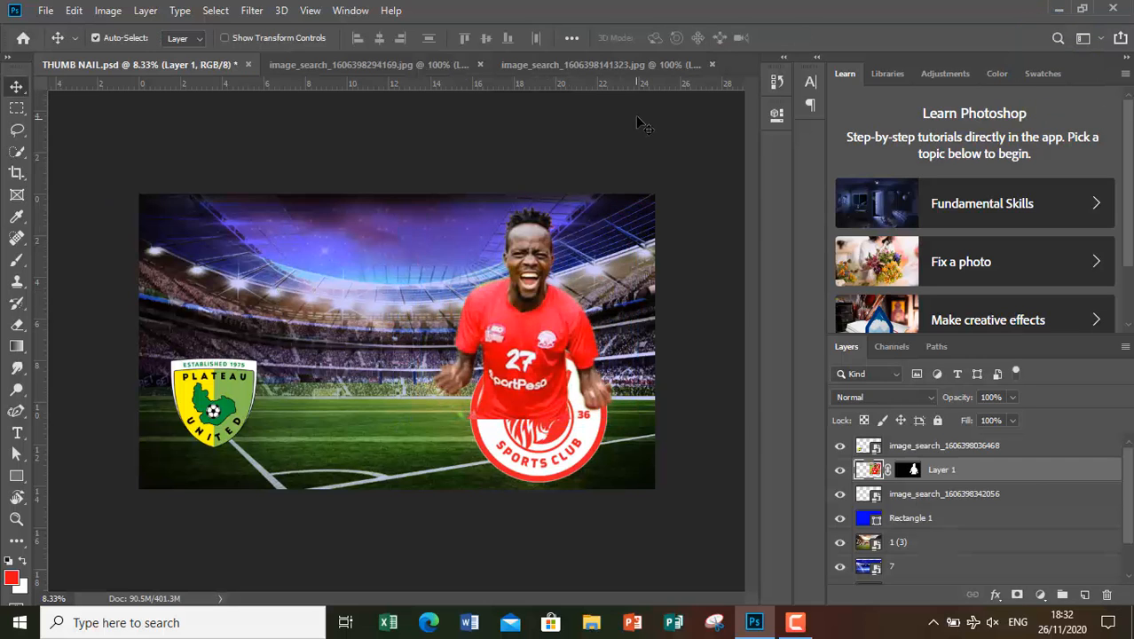
Step: Bring the yellow-shirted player cutout from image_search_1606398141323.jpg into THUMB NAIL.psd and position it behind the Plateau United logo
left_click(663, 66)
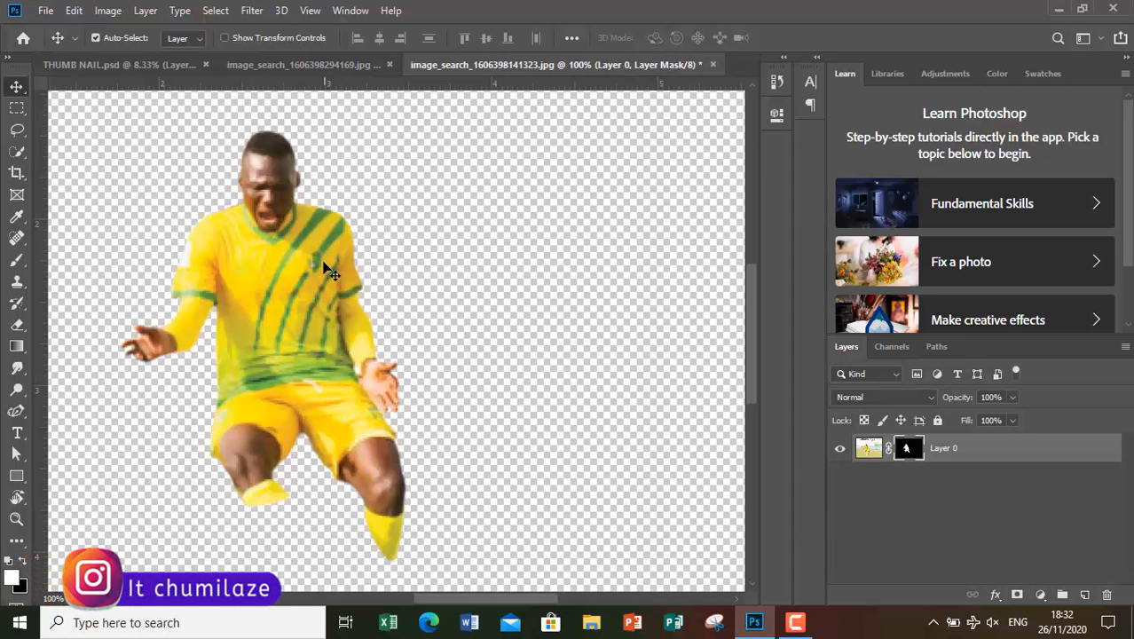
left_click_drag(330, 272, 232, 312)
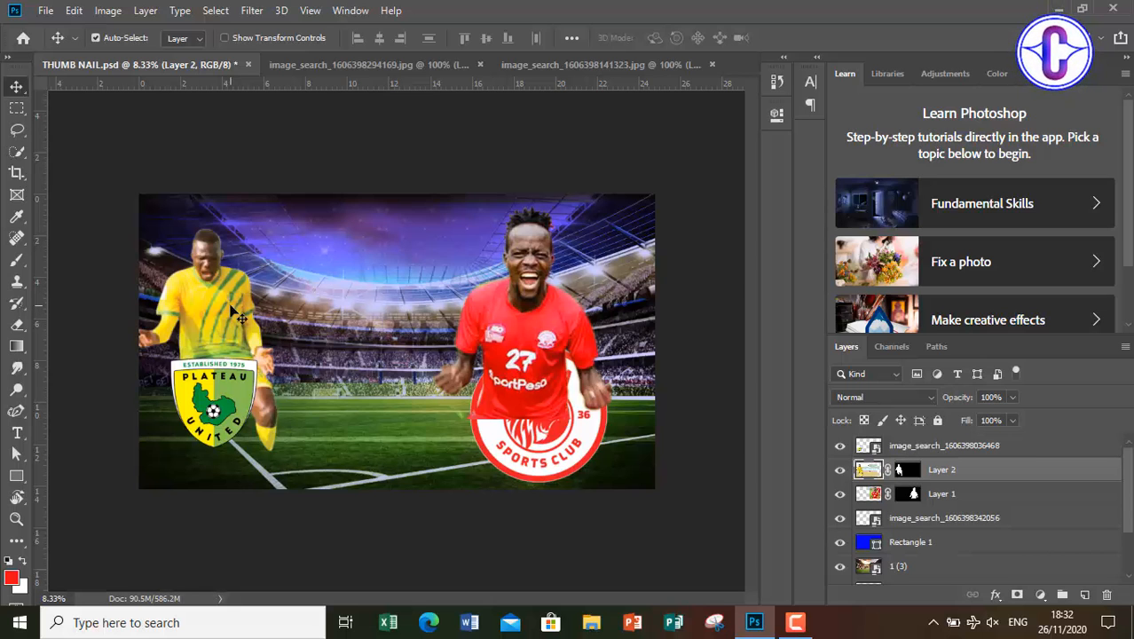
scroll(368, 413, "up", 3)
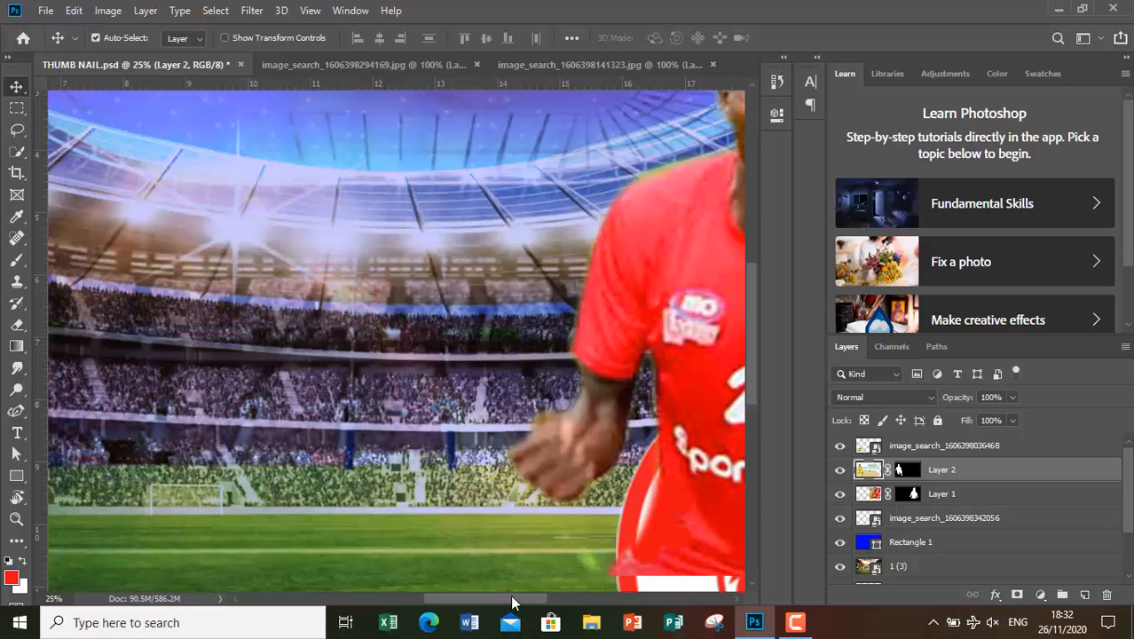
key("ctrl+0")
Step: Stack the red-shirted player's layer beneath the Simba logo, and move the Plateau United logo slightly lower on the canvas
left_click(604, 312)
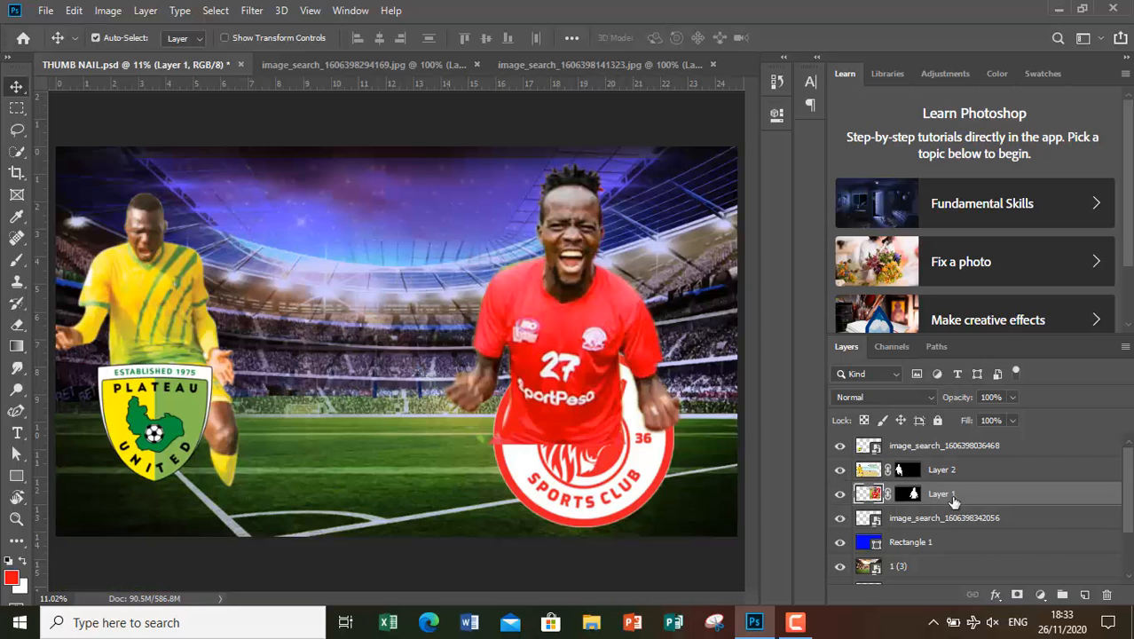
left_click_drag(953, 501, 965, 538)
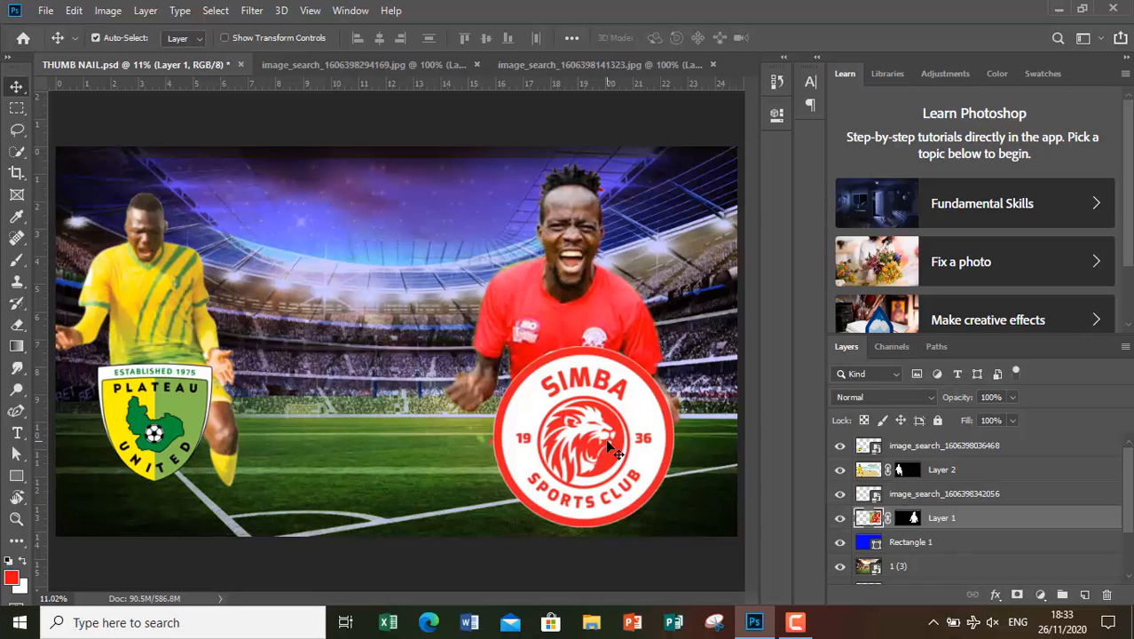
left_click_drag(175, 410, 172, 435)
key("ctrl+minus")
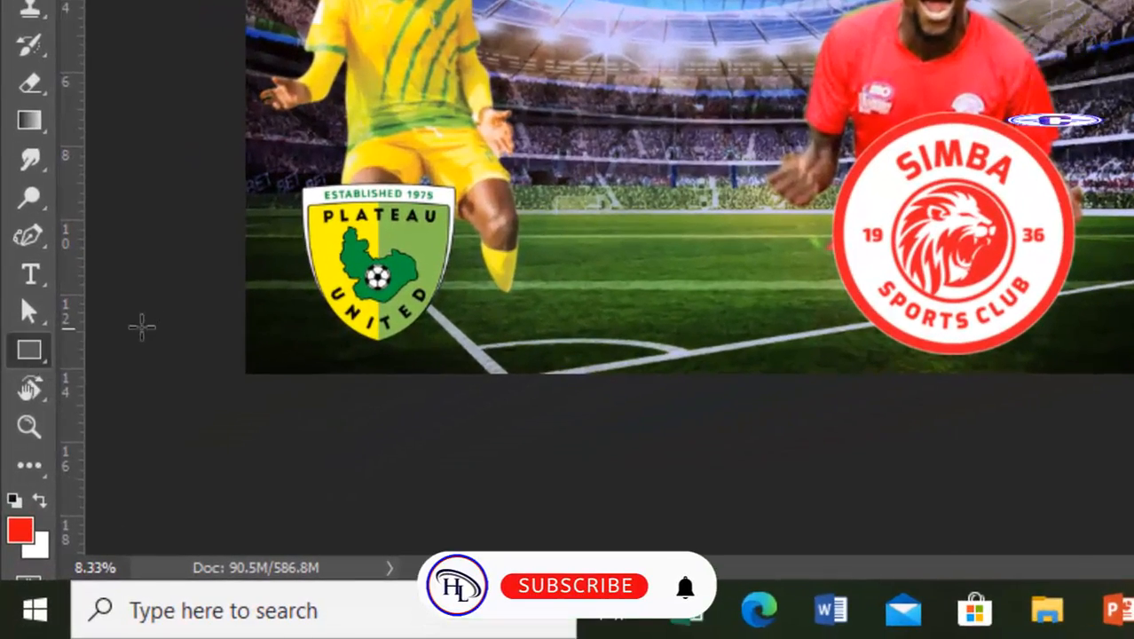
Step: Draw a wide rounded rectangle bar across the lower part of the design with the Rounded Rectangle tool
right_click(37, 368)
left_click(129, 380)
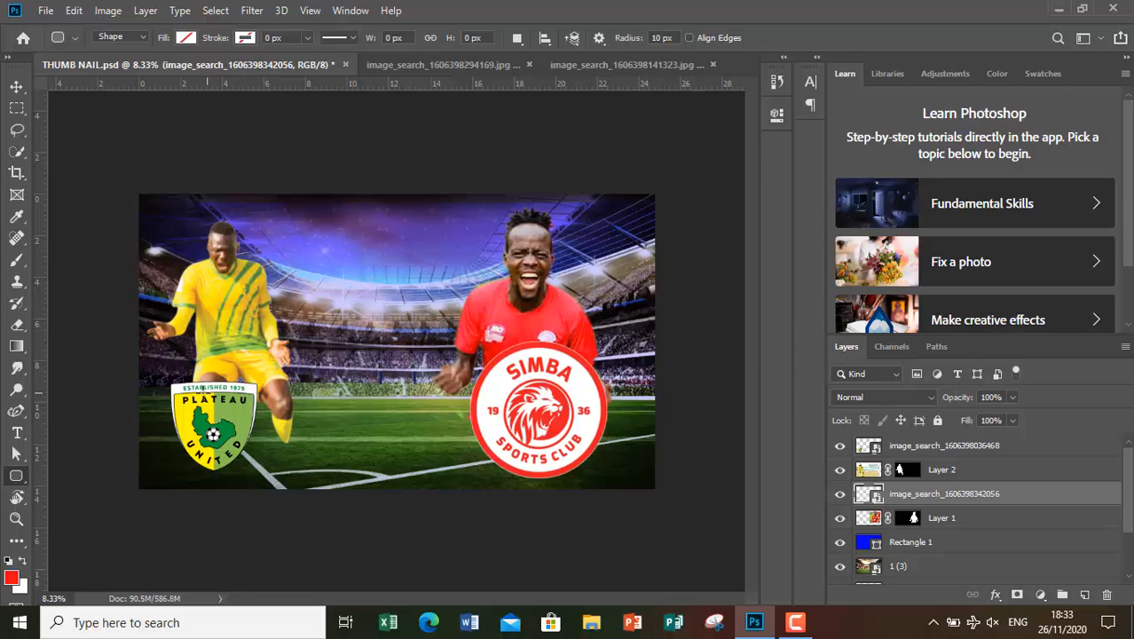
left_click_drag(178, 383, 579, 459)
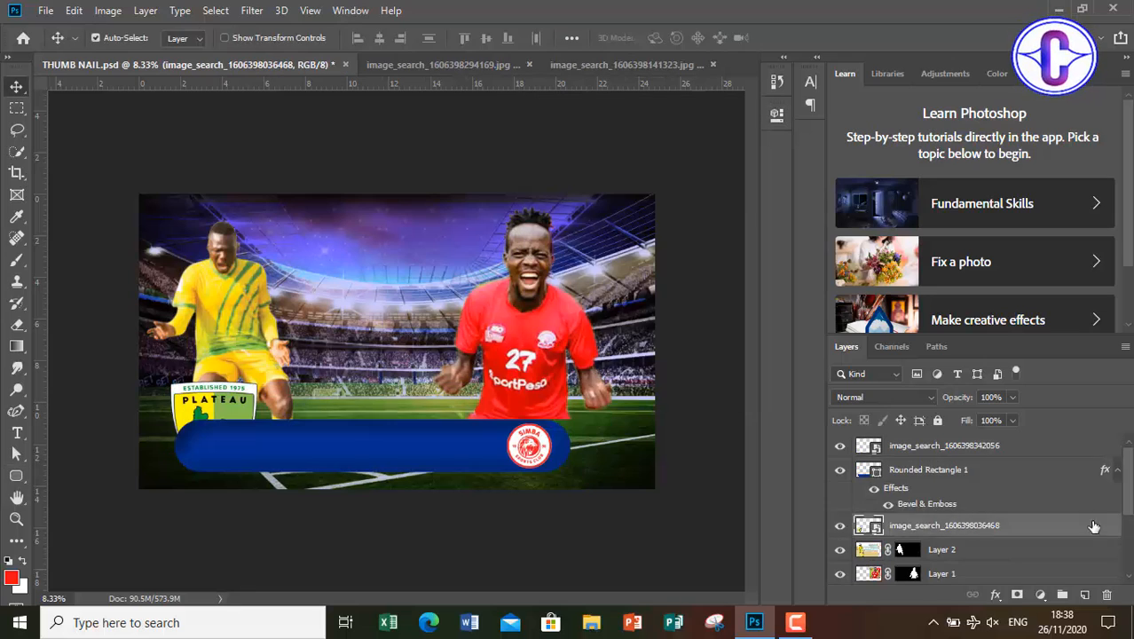
Step: Stack the Plateau United logo above the blue bar and scale it down to fit inside the bar's left end
left_click_drag(976, 525, 1064, 441)
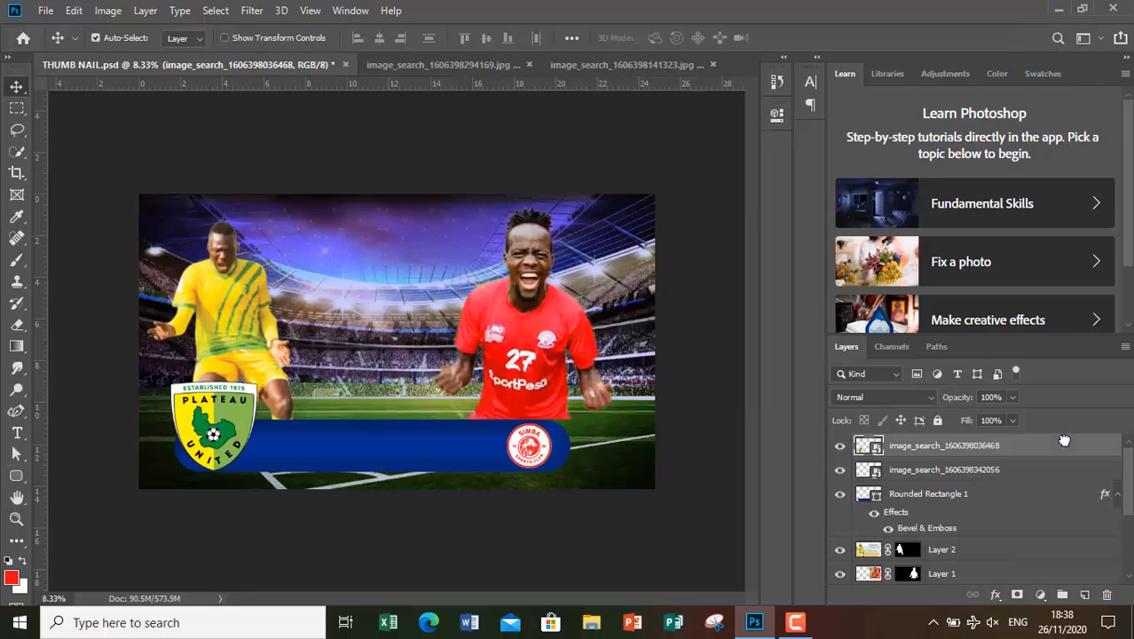
key("ctrl+t")
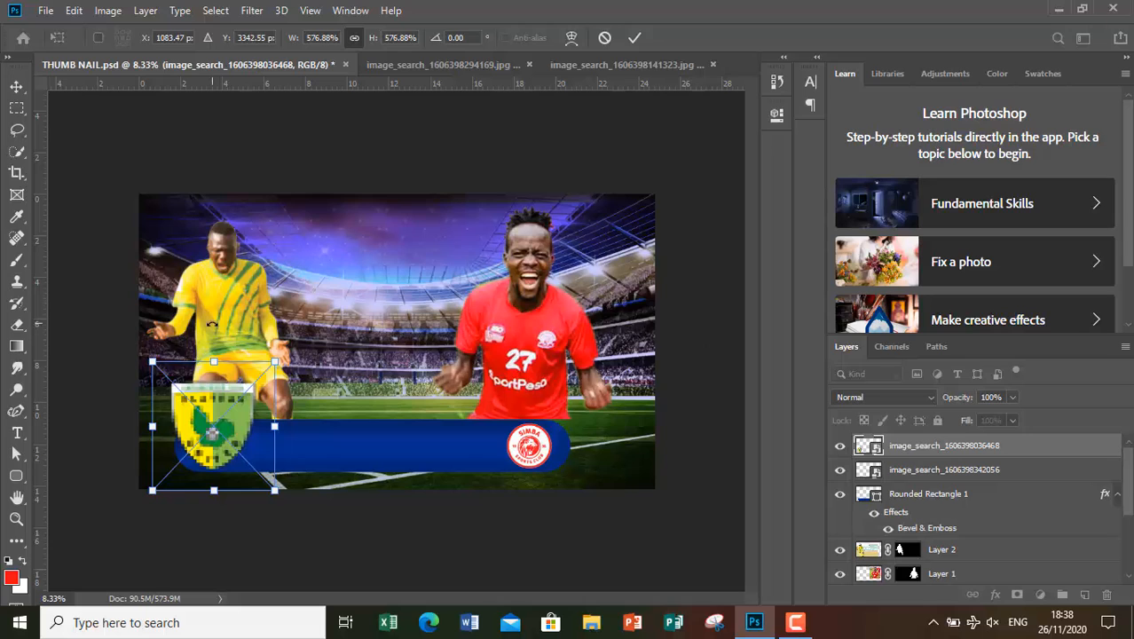
left_click_drag(275, 362, 217, 452)
key("Return")
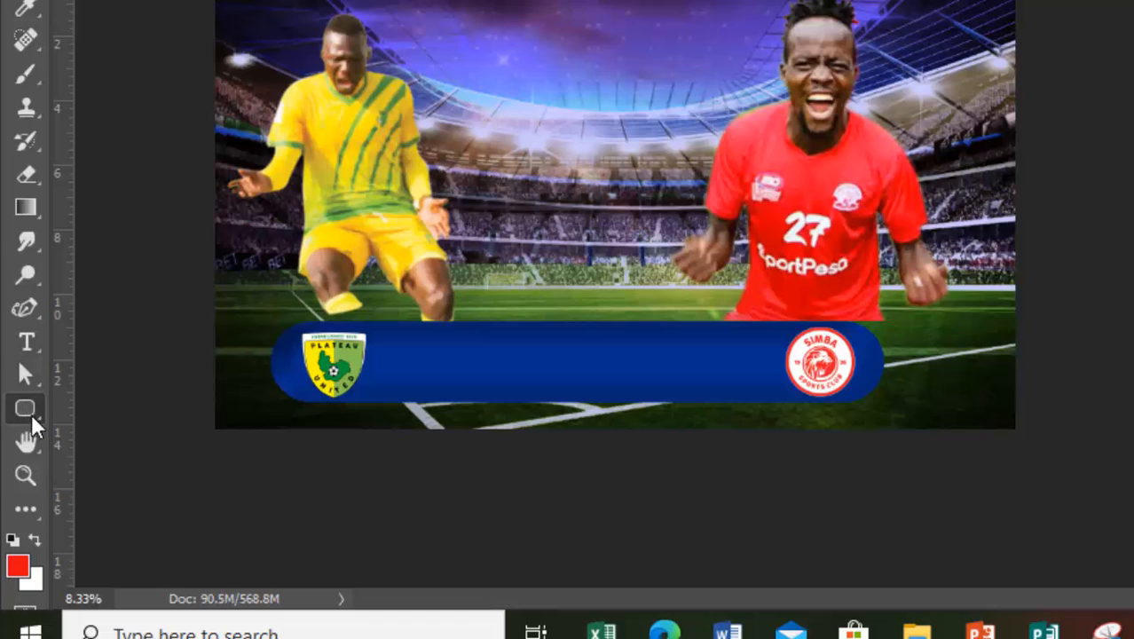
Step: Draw a magenta-filled rounded rectangle of about 2482 by 372 px on the upper edge of the blue bar, between the players
right_click(25, 406)
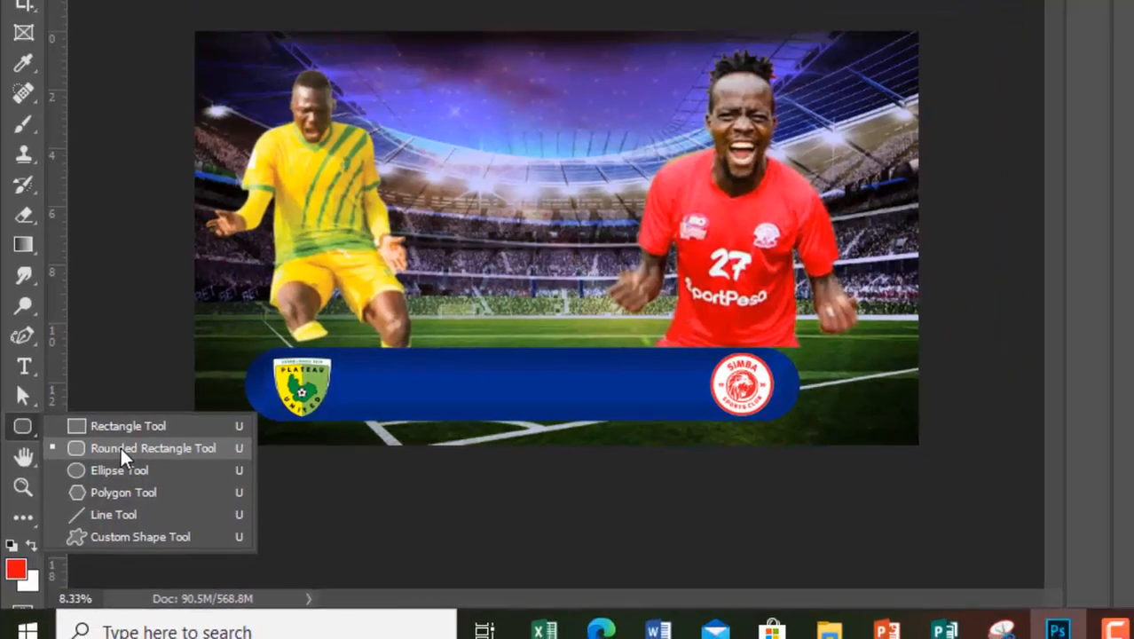
left_click(131, 431)
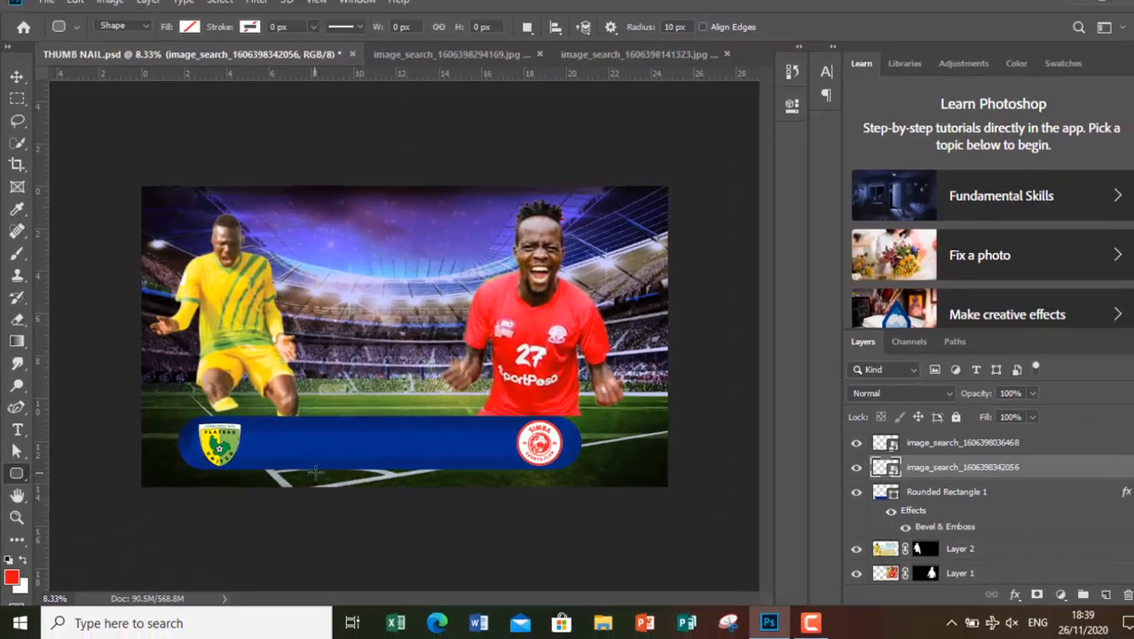
left_click_drag(289, 426, 460, 399)
left_click(540, 213)
left_click(543, 238)
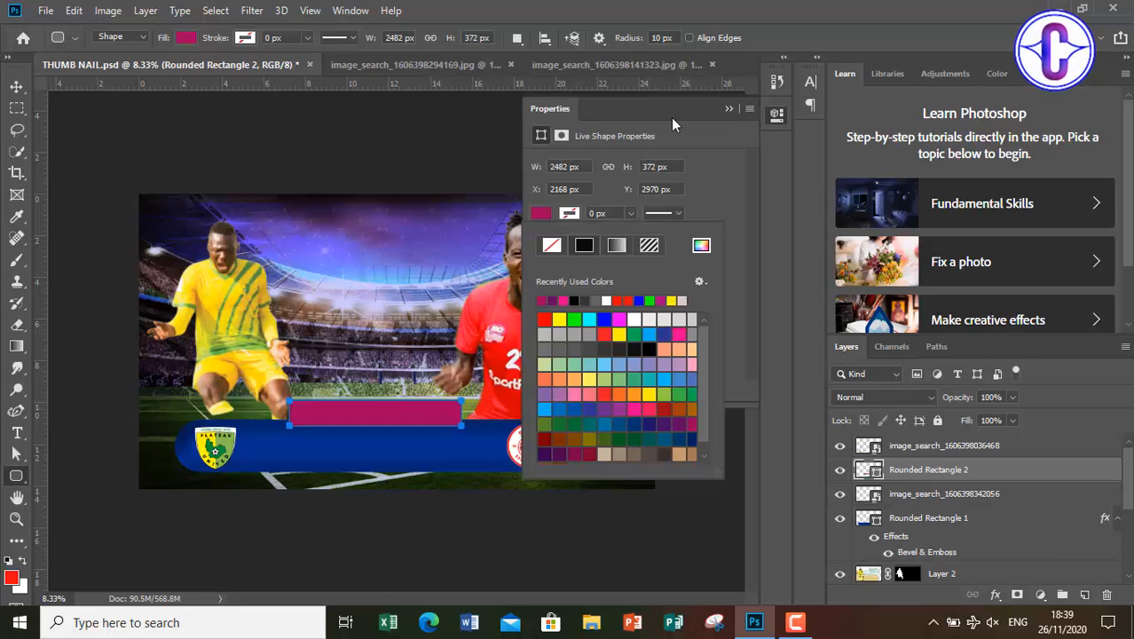
left_click(728, 108)
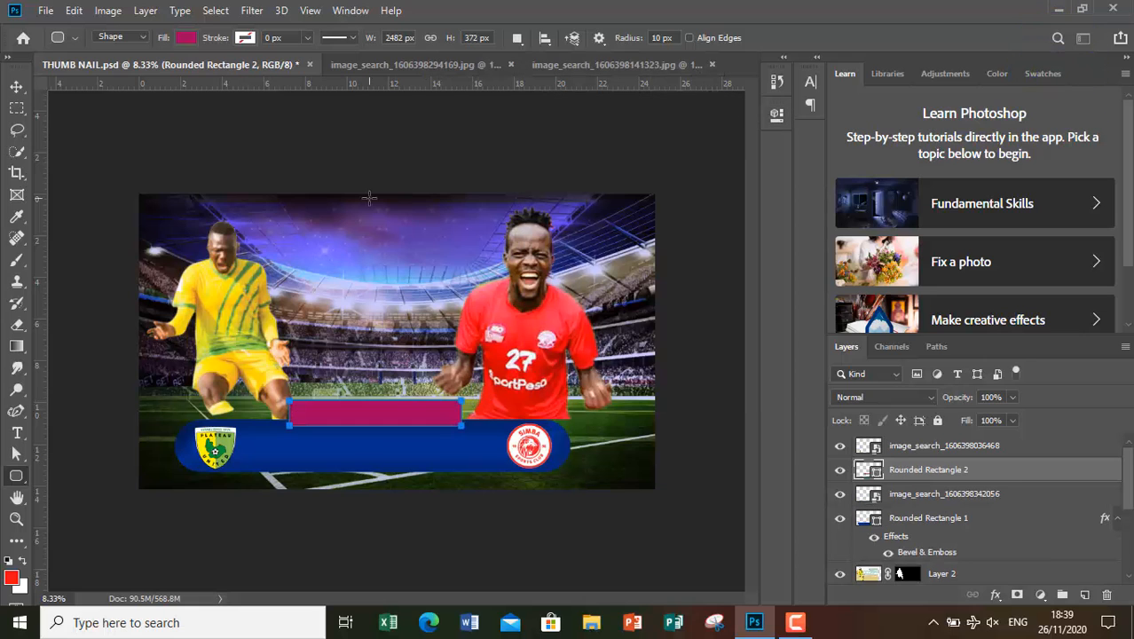
Step: Set all four corner radii of the magenta rectangle to 100 px
left_click(17, 87)
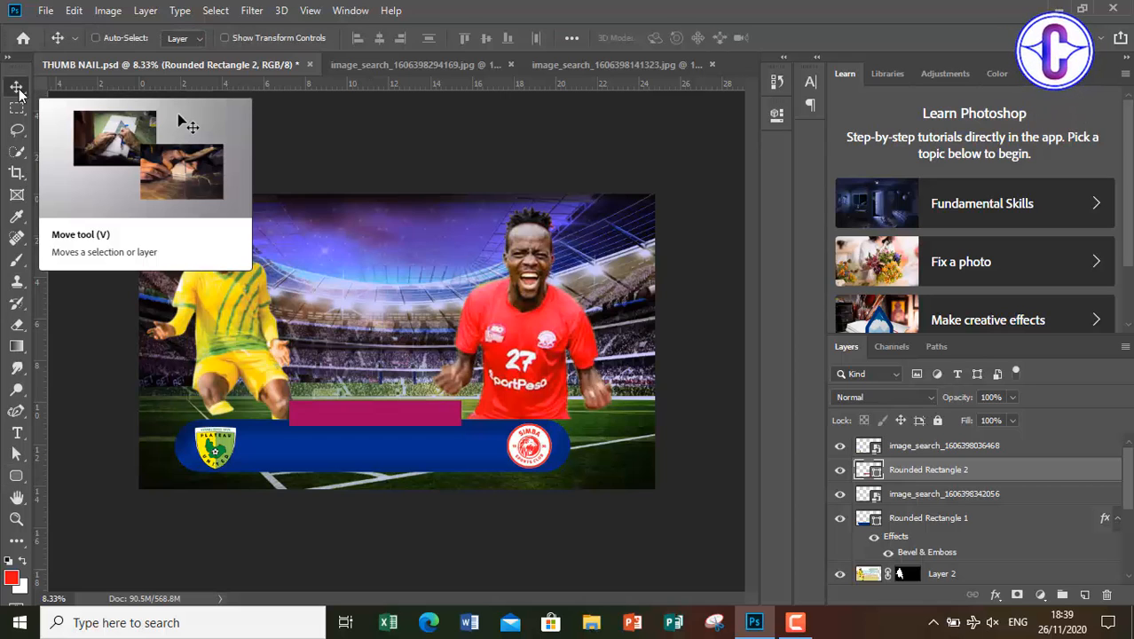
key("ctrl+t")
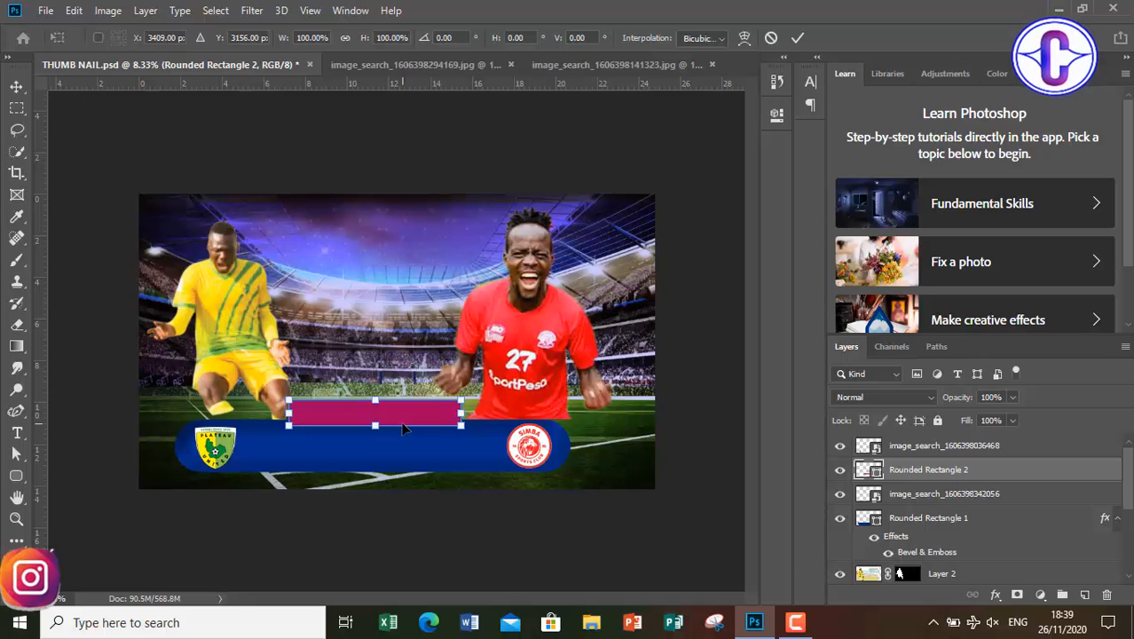
left_click(778, 116)
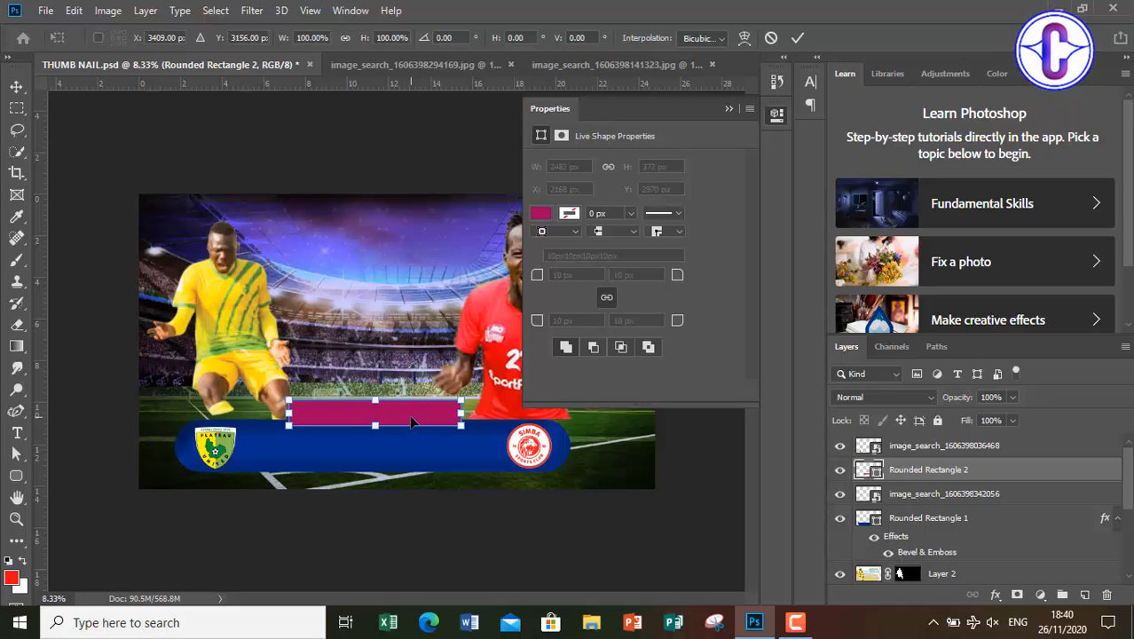
key("Return")
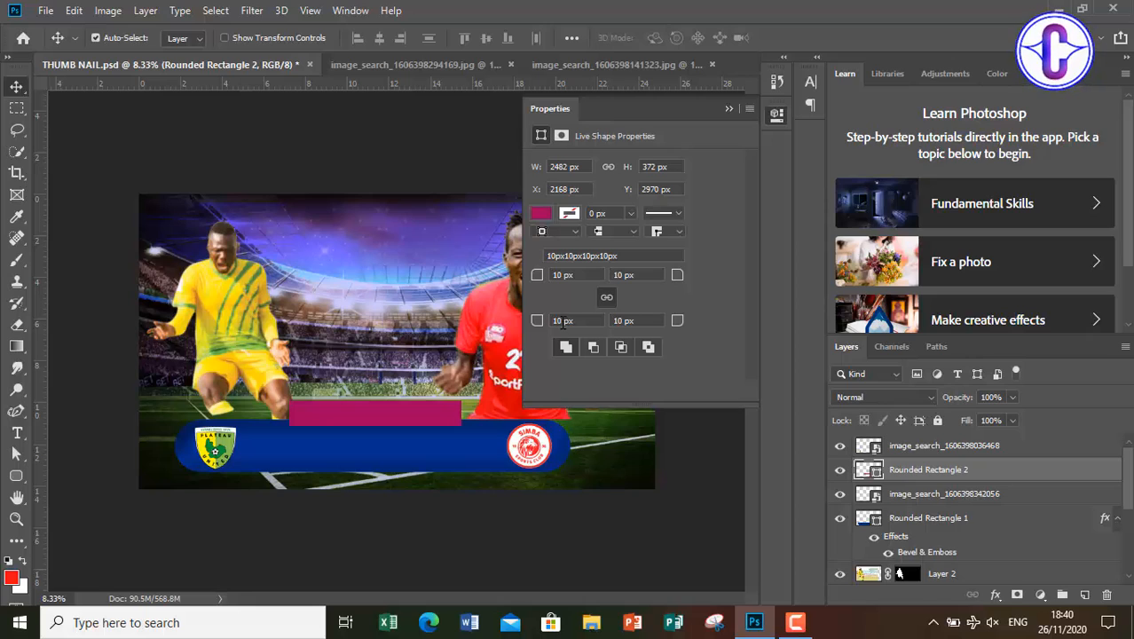
left_click(562, 323)
type("0")
key("Return")
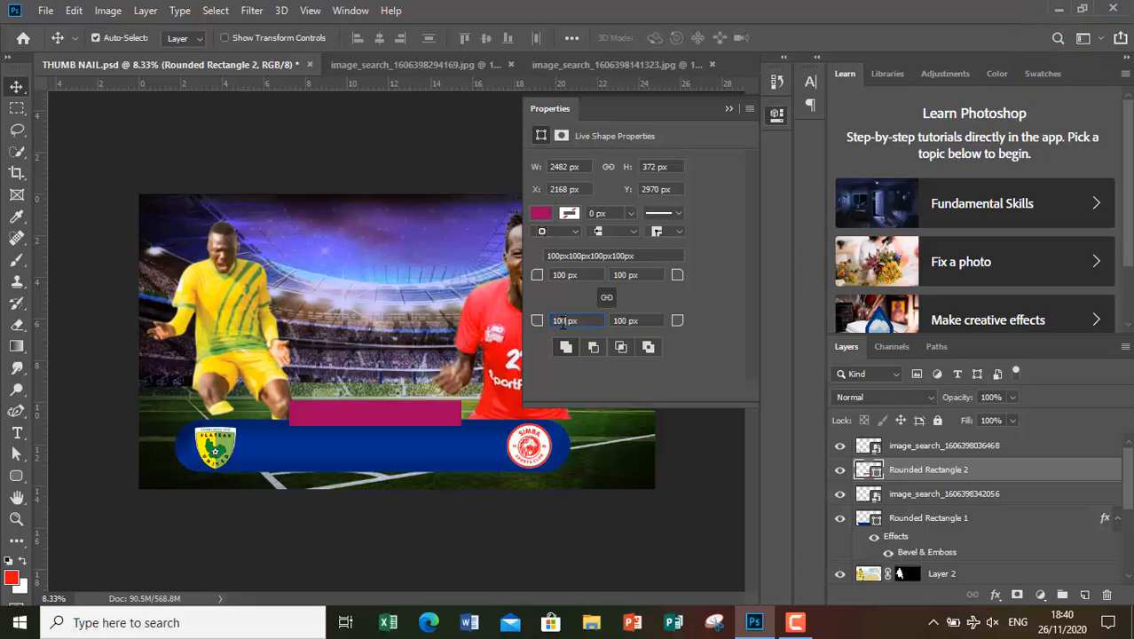
left_click(730, 112)
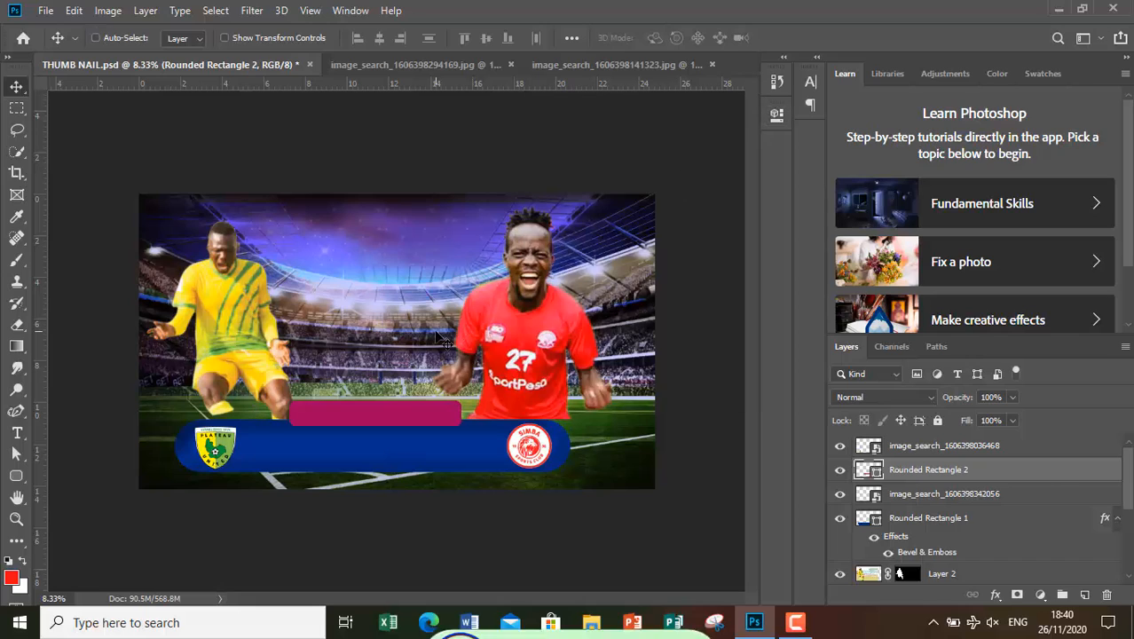
Step: Apply a Perspective transform that widens the magenta rectangle's lower edge into a trapezoid, and stack it behind the blue bar
key("ctrl+t")
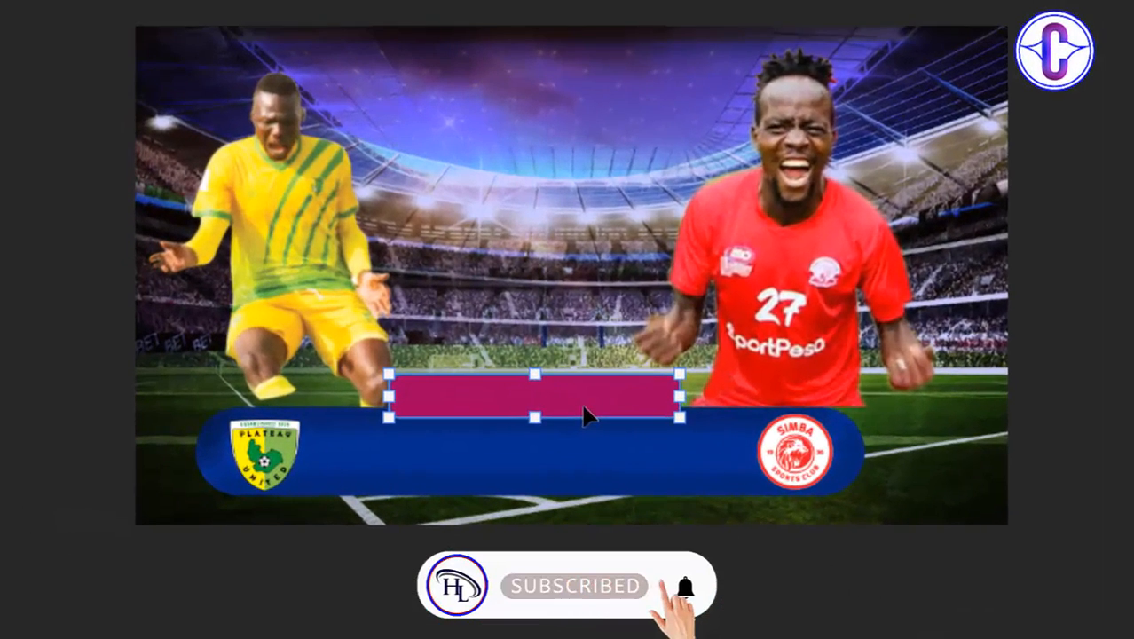
right_click(531, 417)
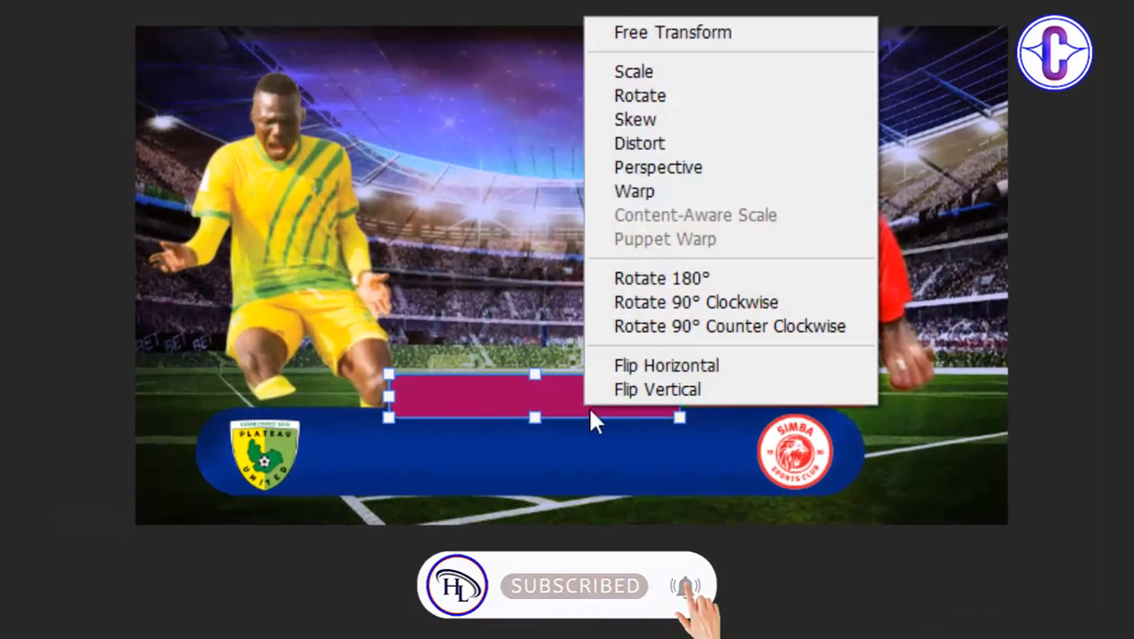
left_click(704, 174)
left_click_drag(684, 430, 710, 434)
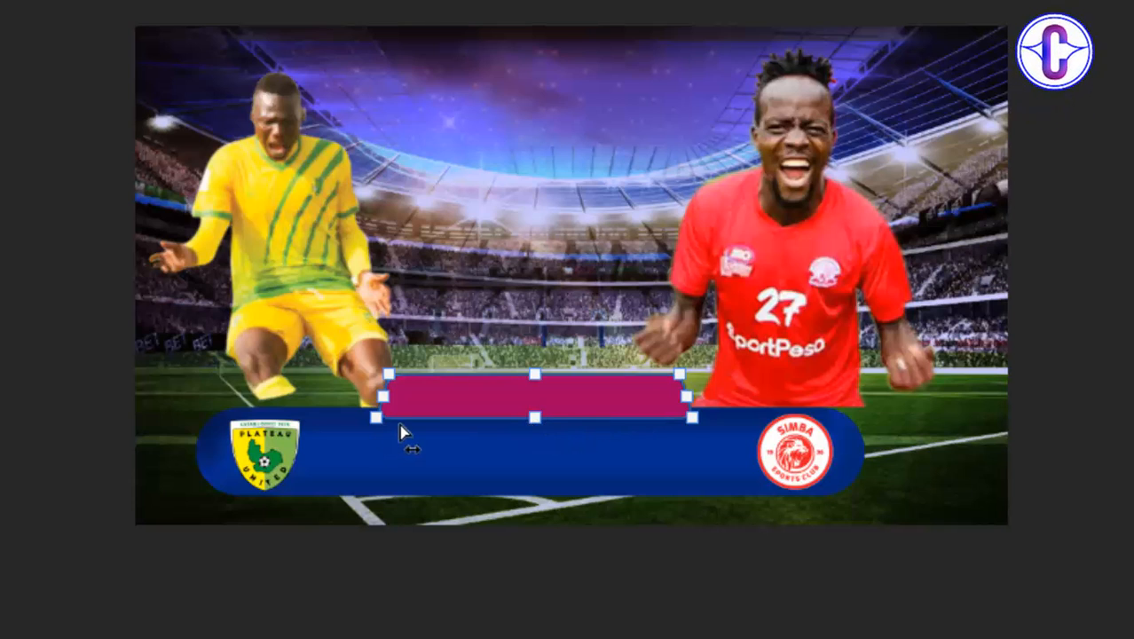
left_click_drag(412, 431, 348, 420)
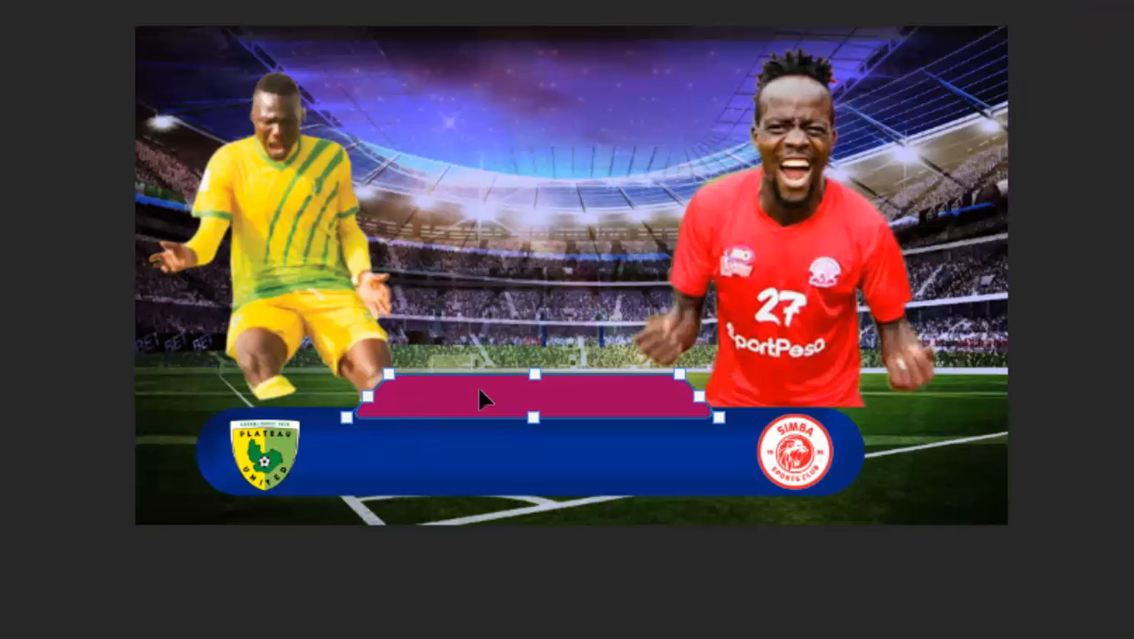
key("Return")
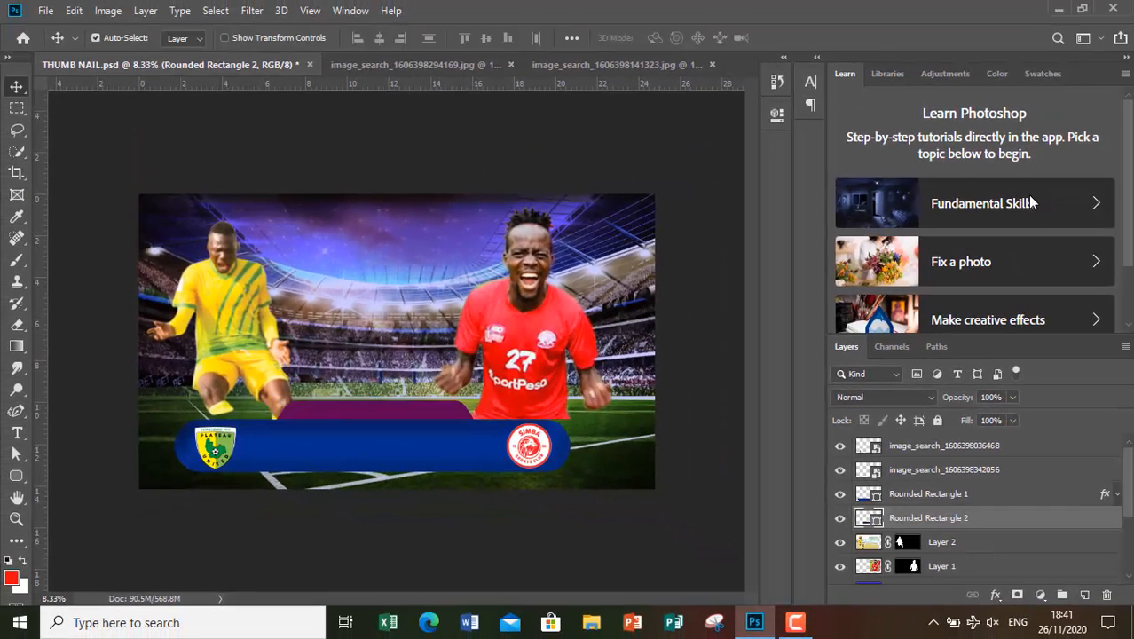
Step: Add a Bevel & Emboss effect to the magenta shape with the highlight color set to near-white (fdfbfb)
double_click(1009, 519)
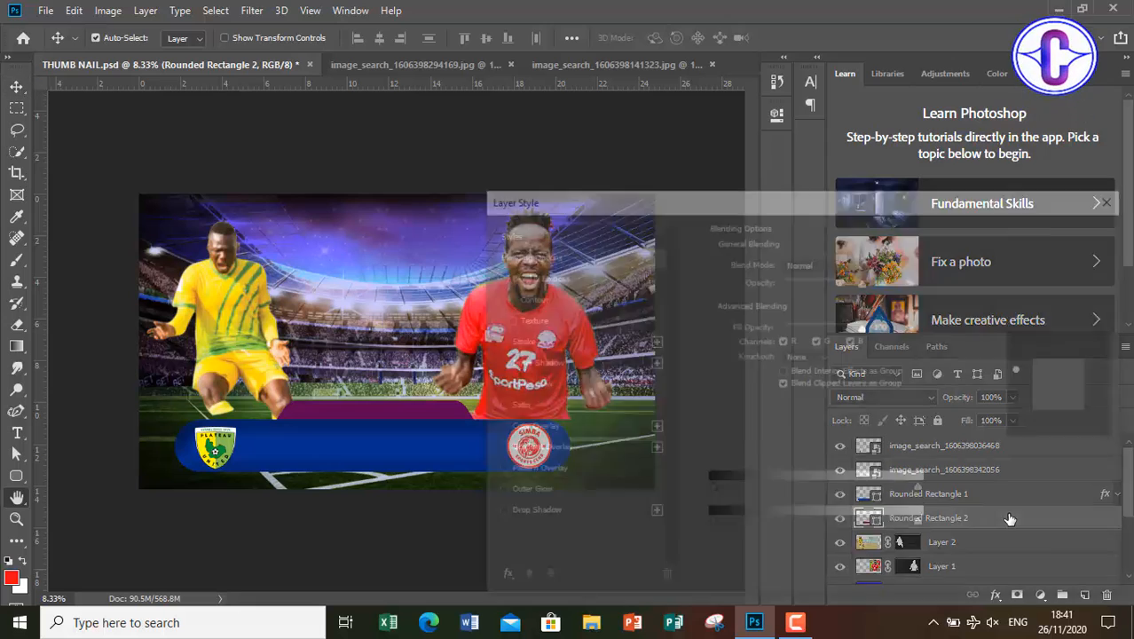
left_click(550, 275)
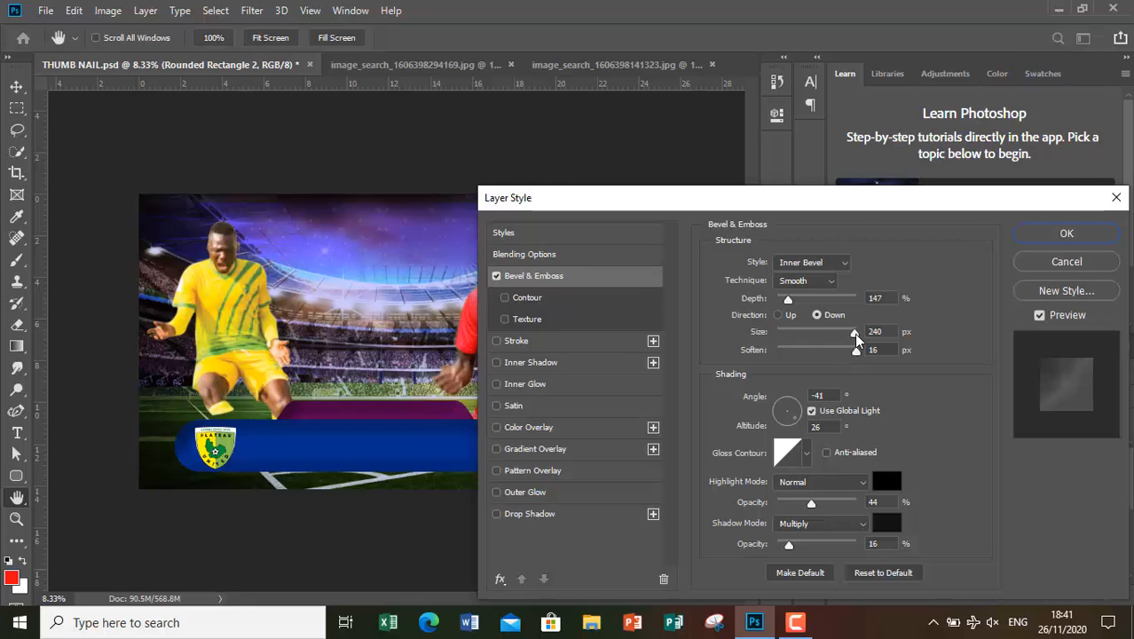
left_click(881, 480)
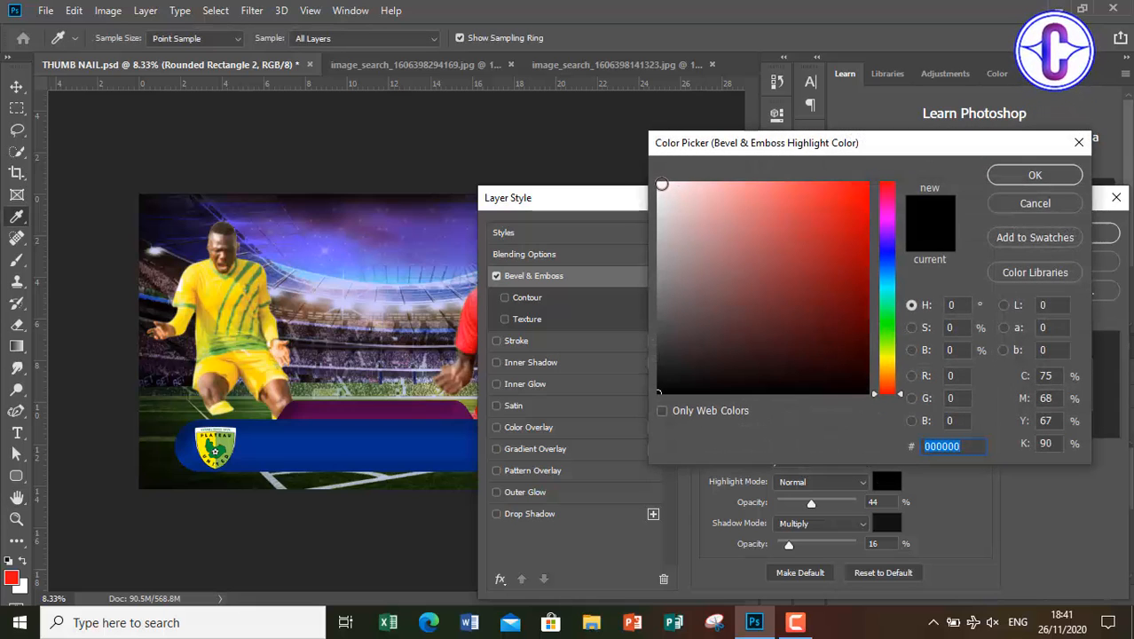
left_click(658, 183)
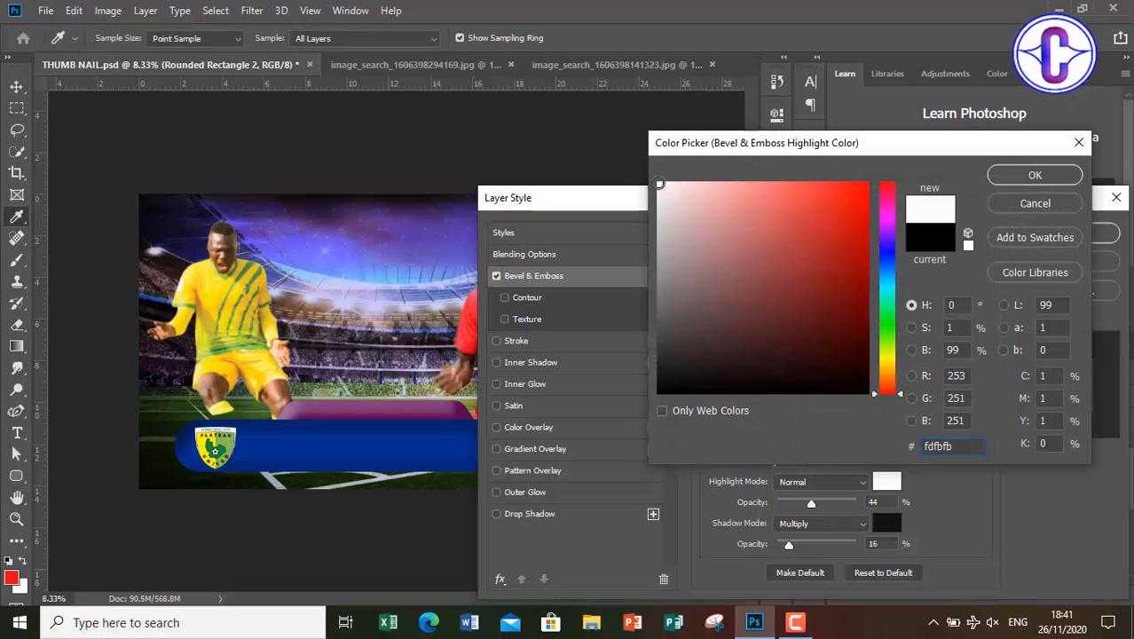
left_click(1035, 175)
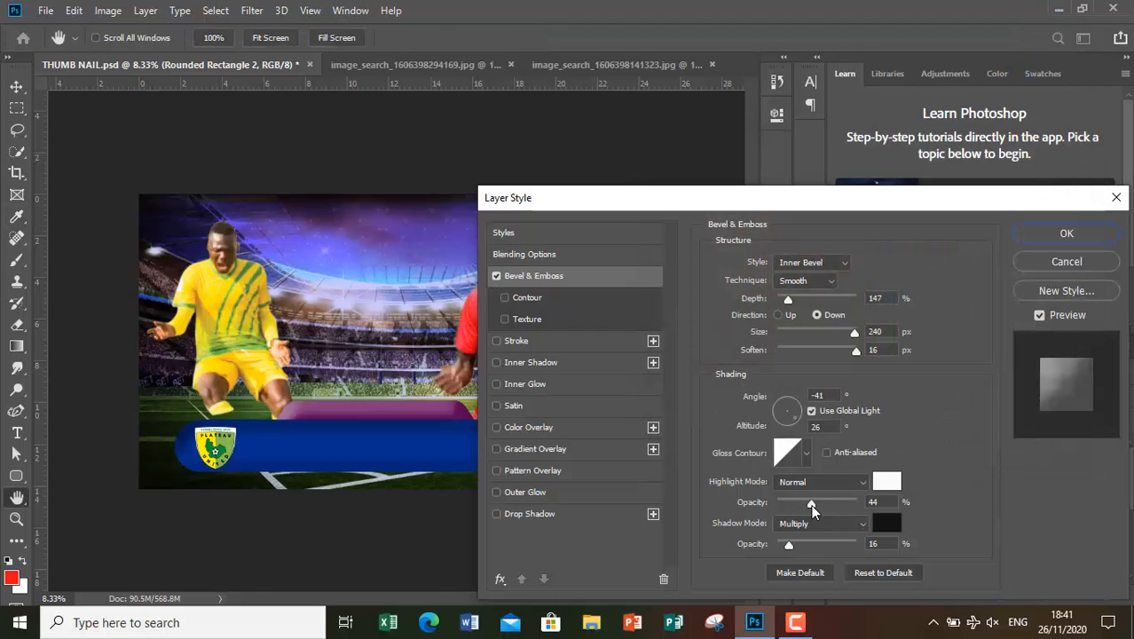
Step: Set the magenta shape's bevel highlight opacity to 33% and bevel size to 147 px, and apply the layer style
left_click_drag(804, 508, 804, 508)
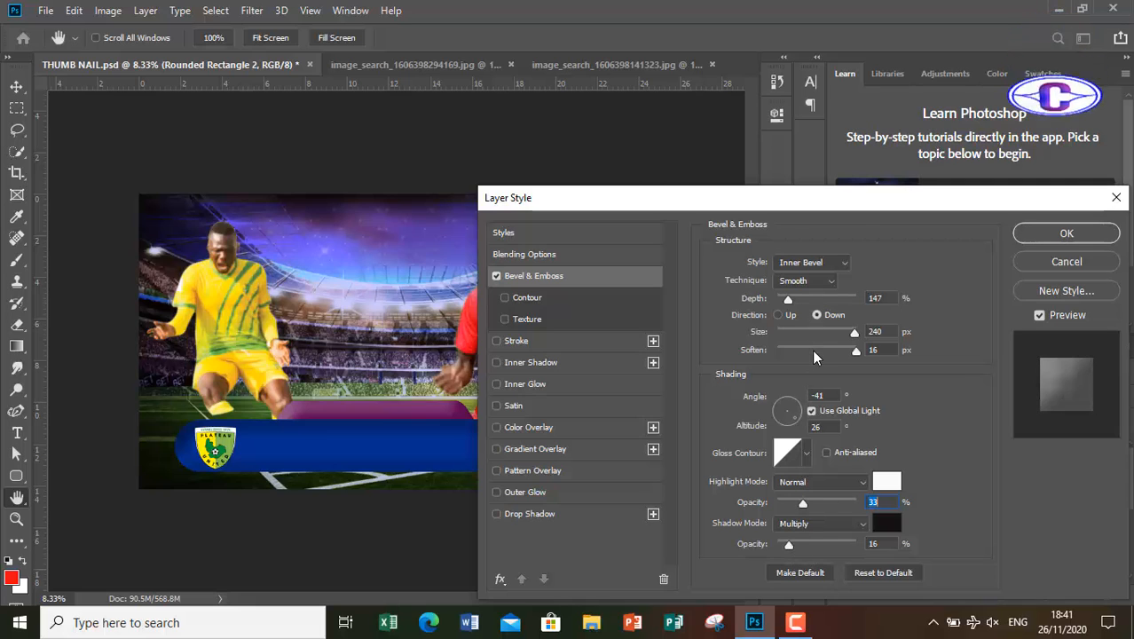
left_click_drag(851, 333, 826, 335)
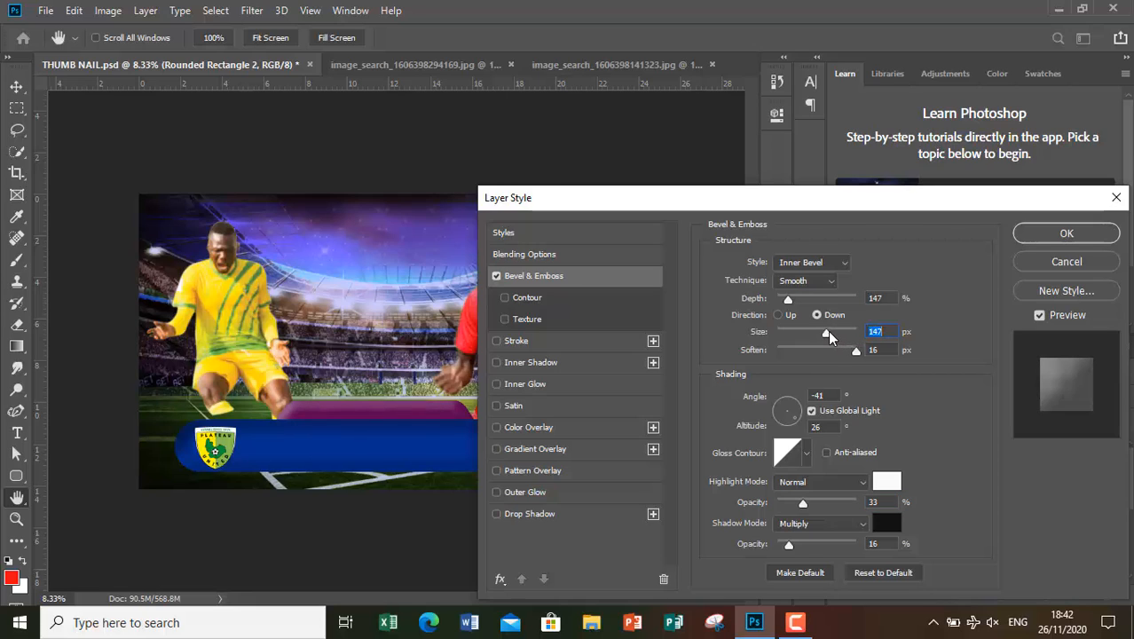
key("Return")
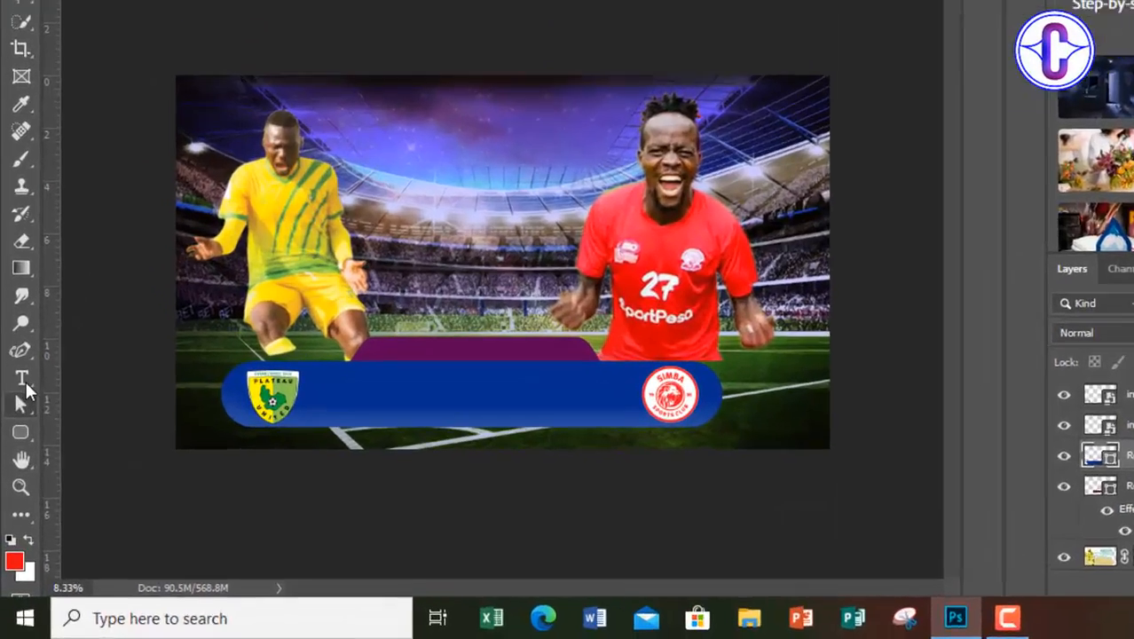
Step: Add a text layer reading "Plateau fc" in the stadium area between the two players
left_click(22, 380)
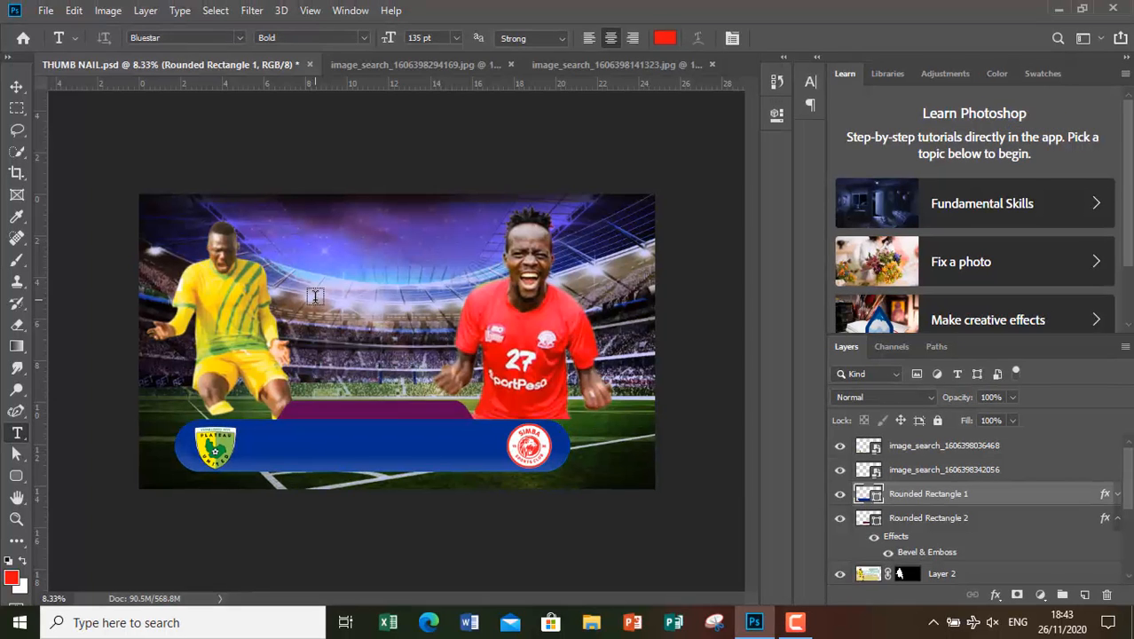
left_click(315, 297)
key("BackSpace")
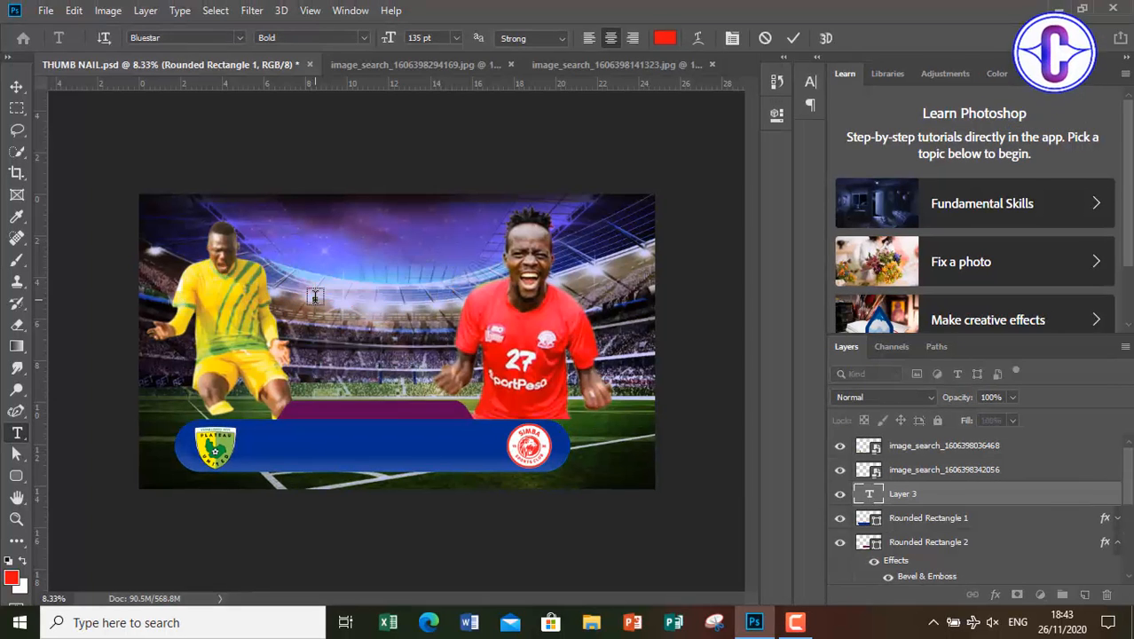
type("P")
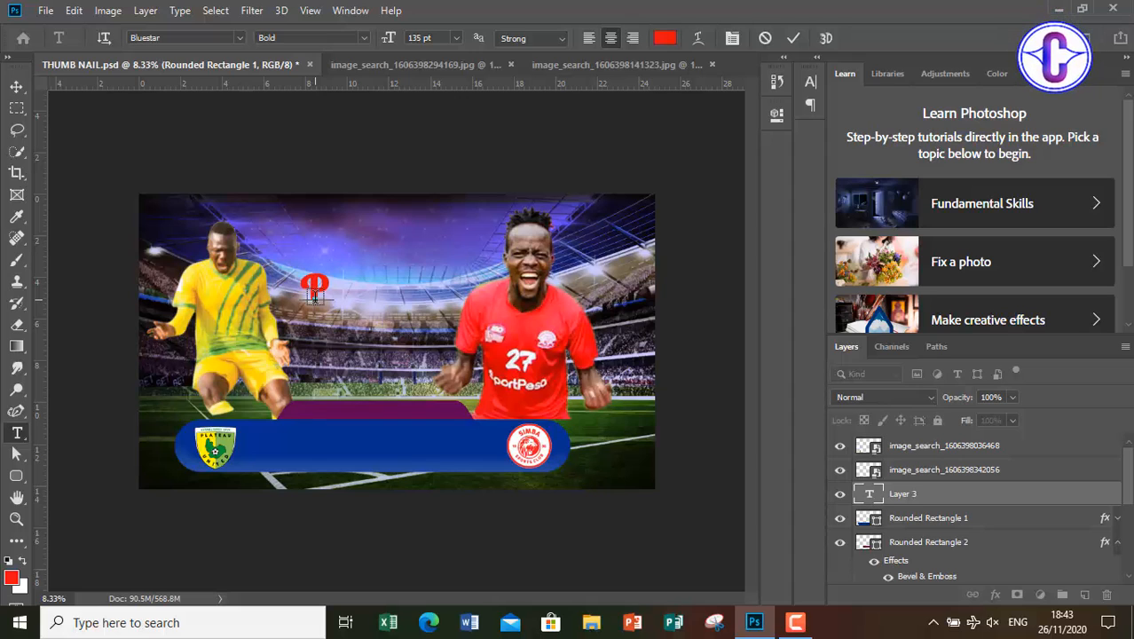
type("e")
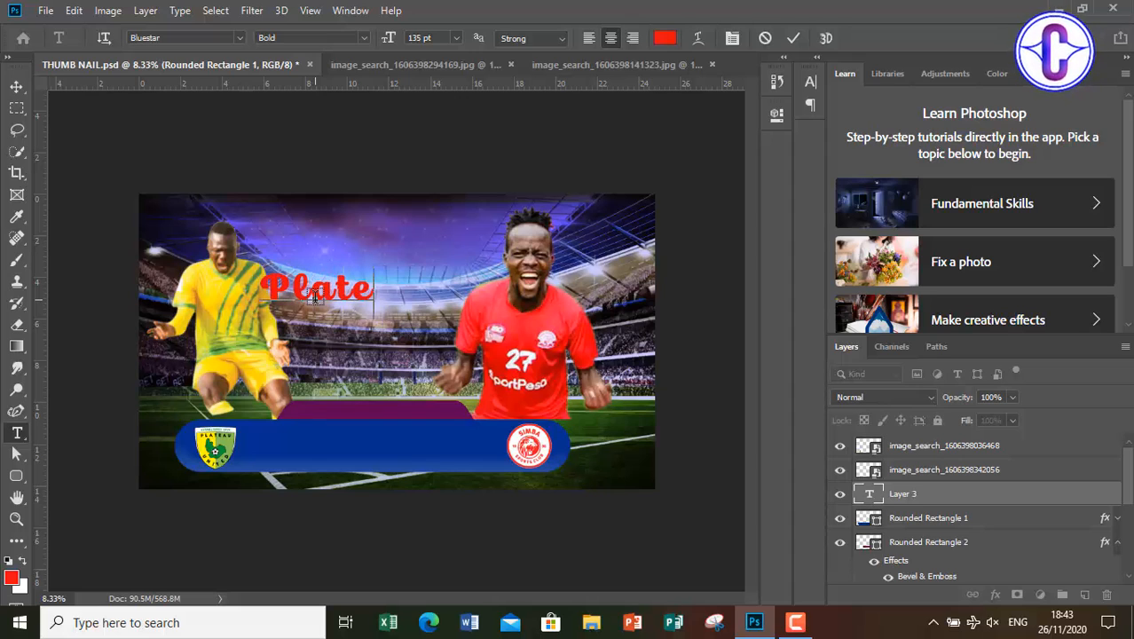
type("ateau")
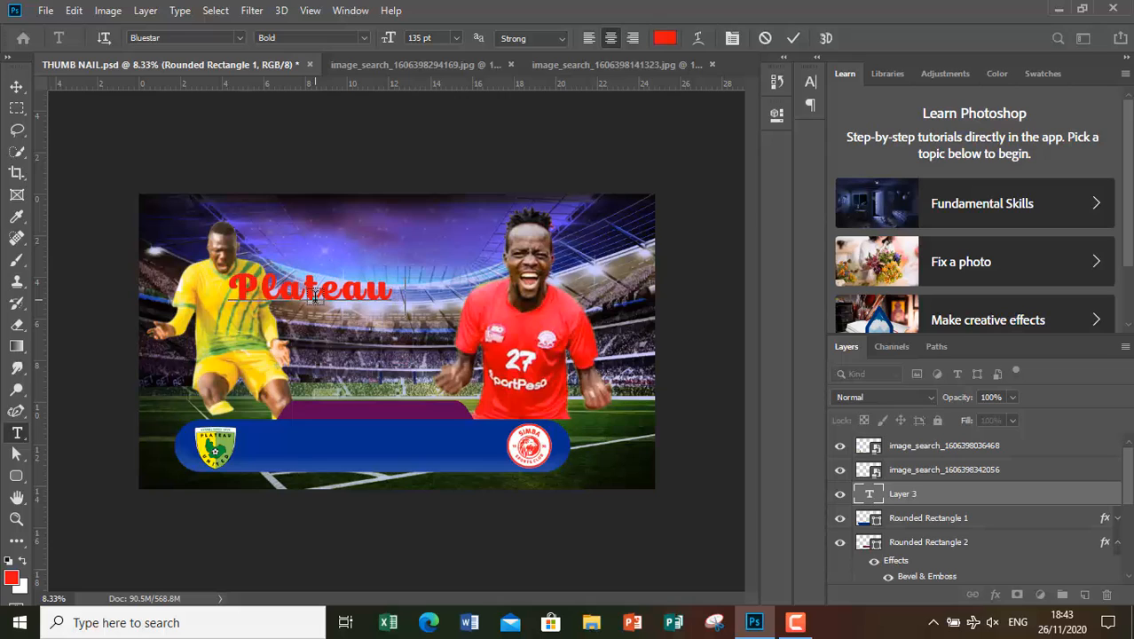
type(" fc")
Step: Restyle "Plateau fc" as white Open Sans SemiBold at 59 pt and place it beside the Plateau United logo in the blue bar
key("ctrl+a")
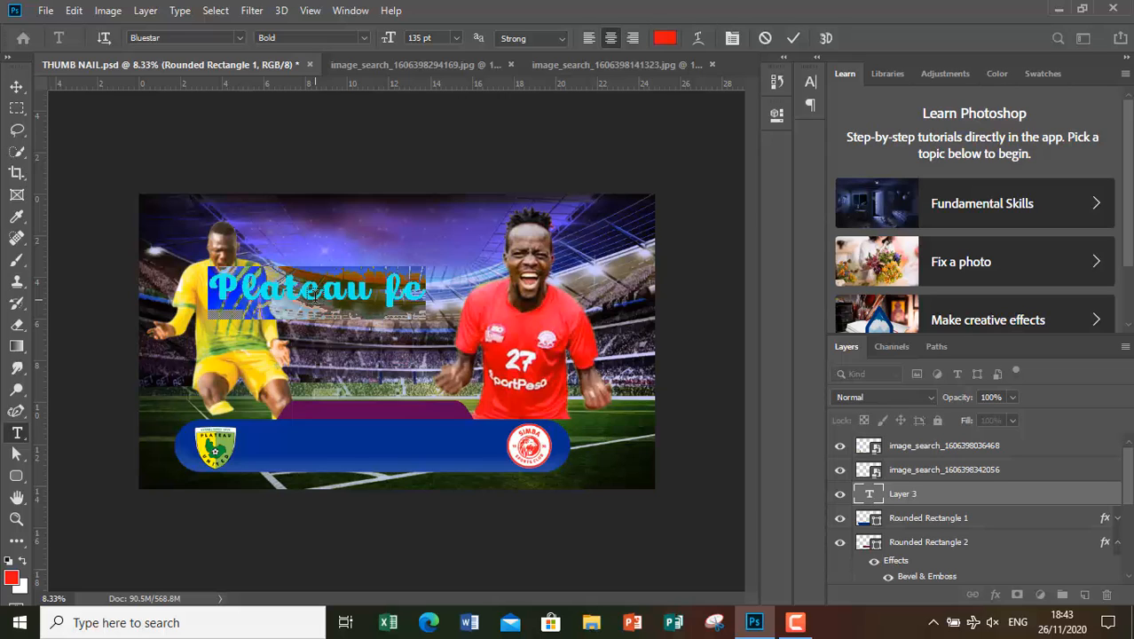
left_click(240, 38)
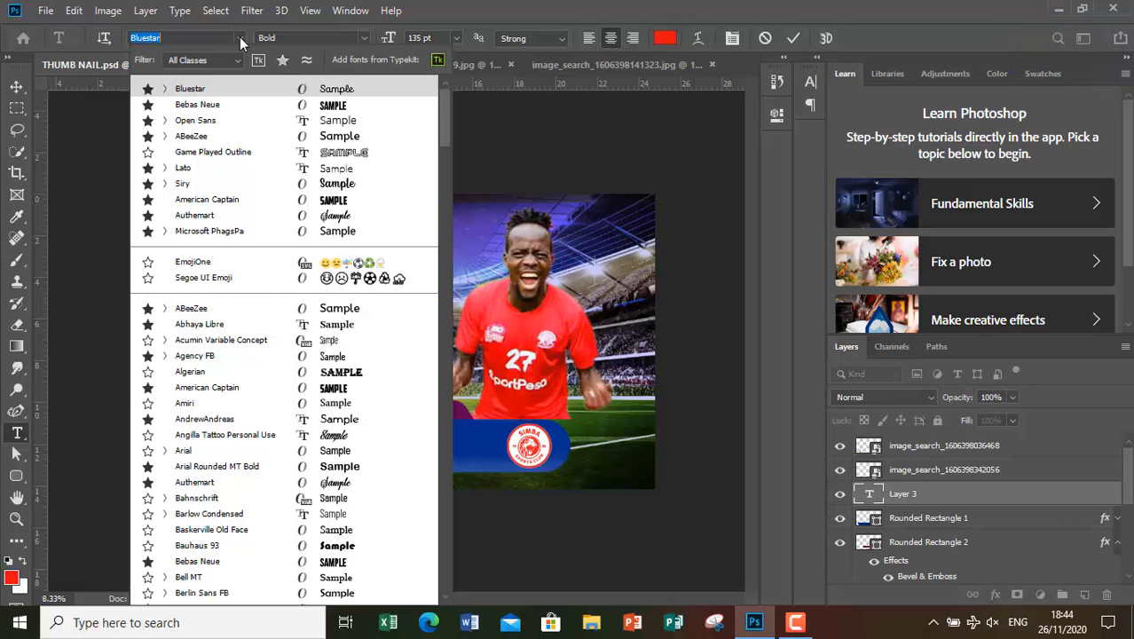
left_click(80, 140)
left_click(17, 87)
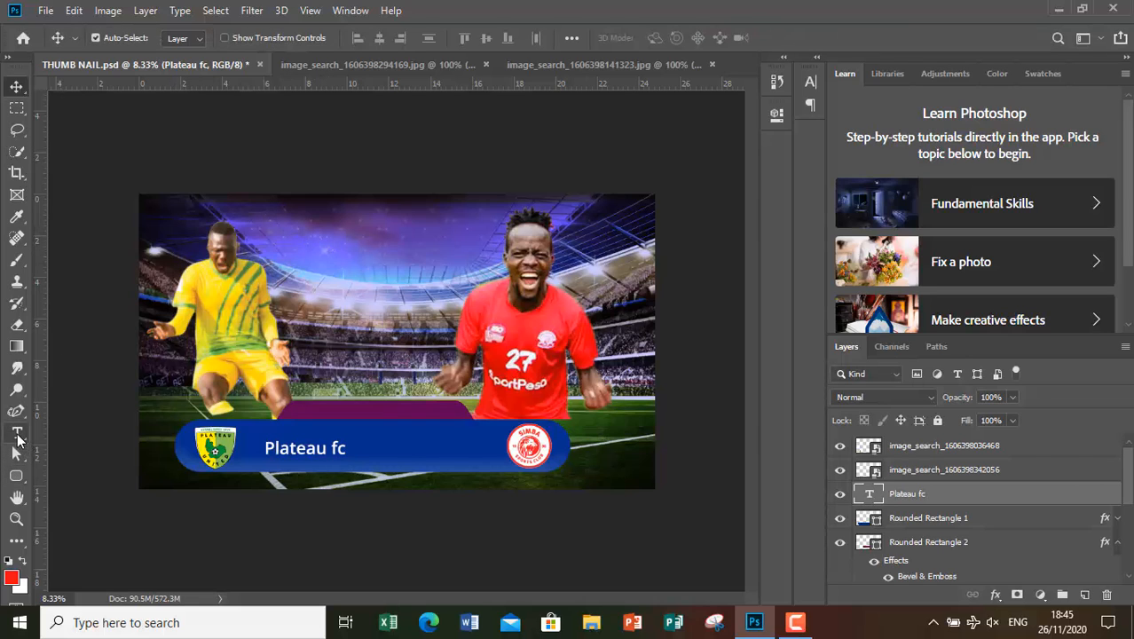
Step: Add a text layer reading "Simba sc" in white Open Sans SemiBold at 59 pt
left_click(17, 434)
left_click(328, 266)
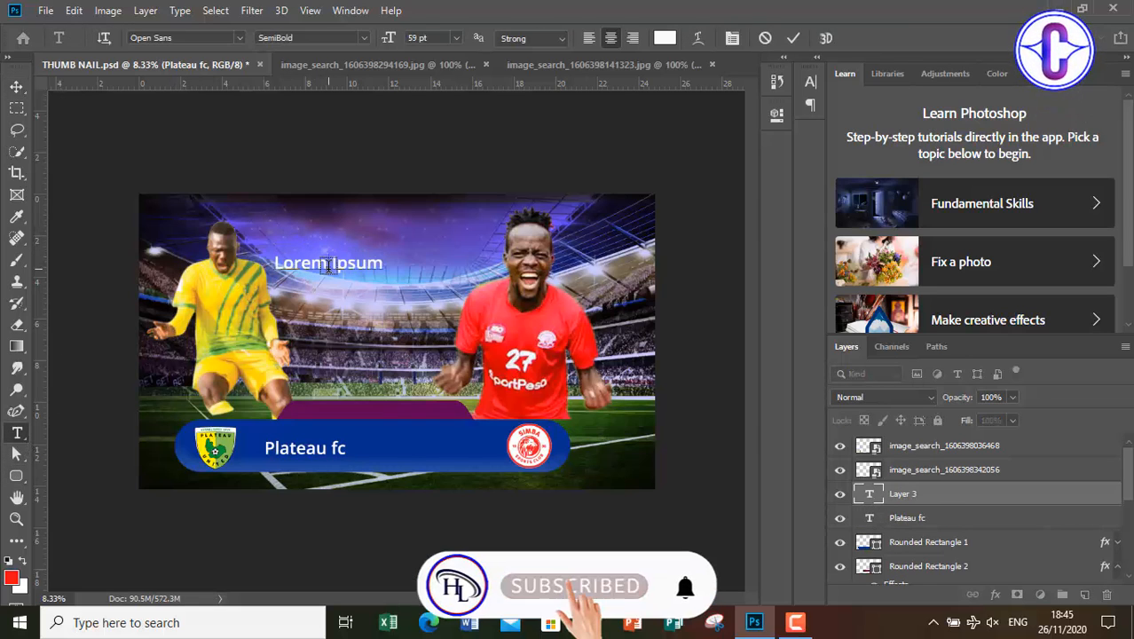
key("BackSpace")
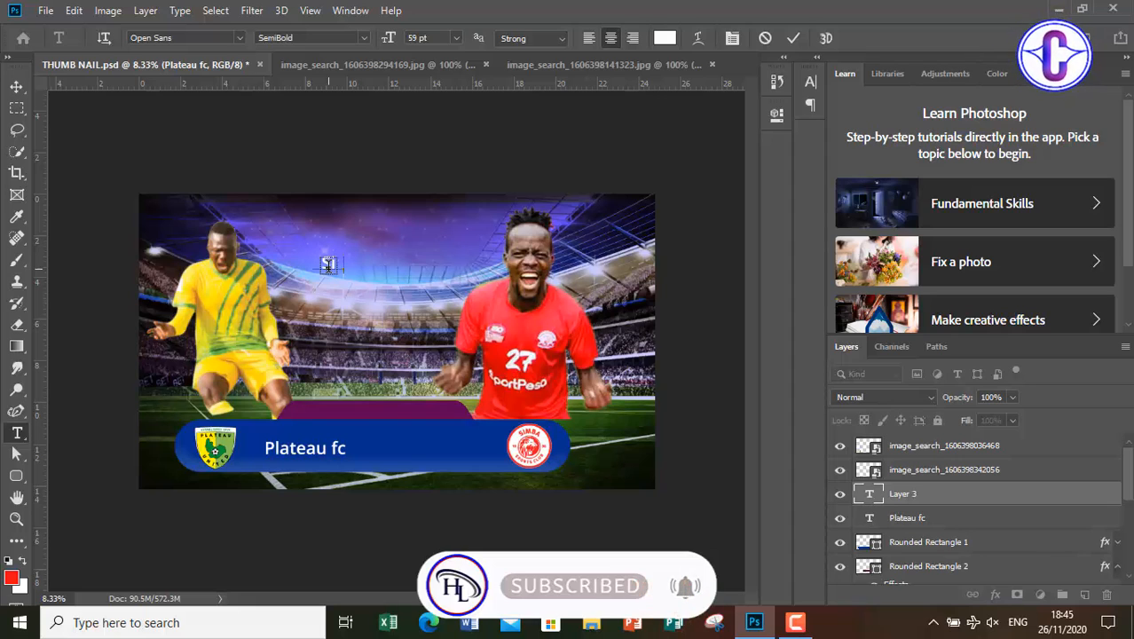
type("Simba sc")
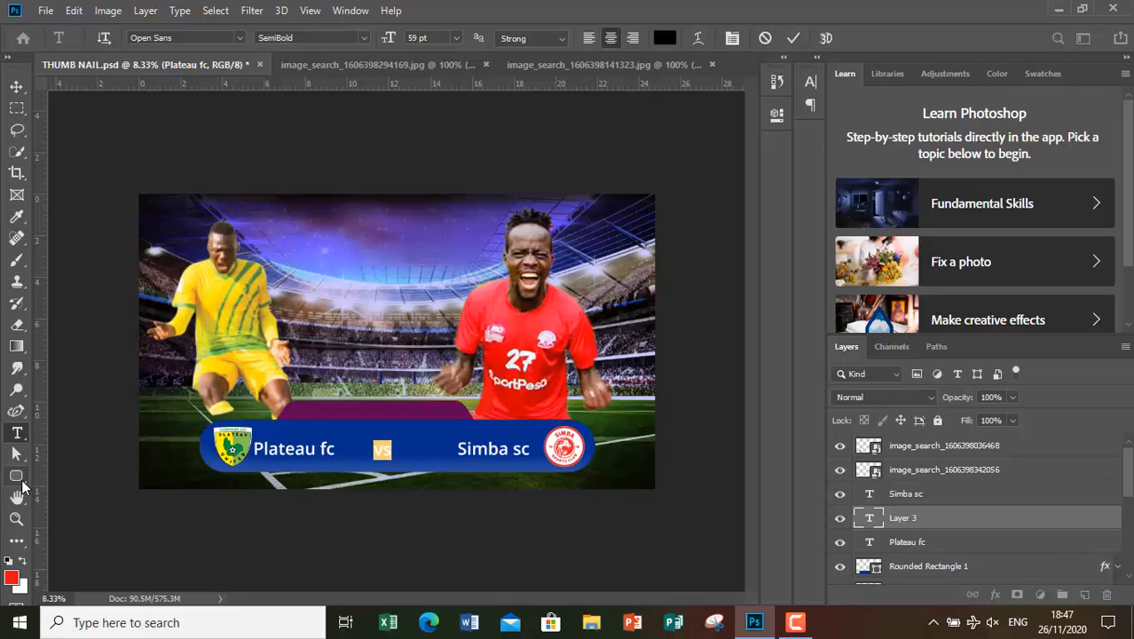
left_click(18, 478)
left_click_drag(366, 430, 396, 457)
key("ctrl+z")
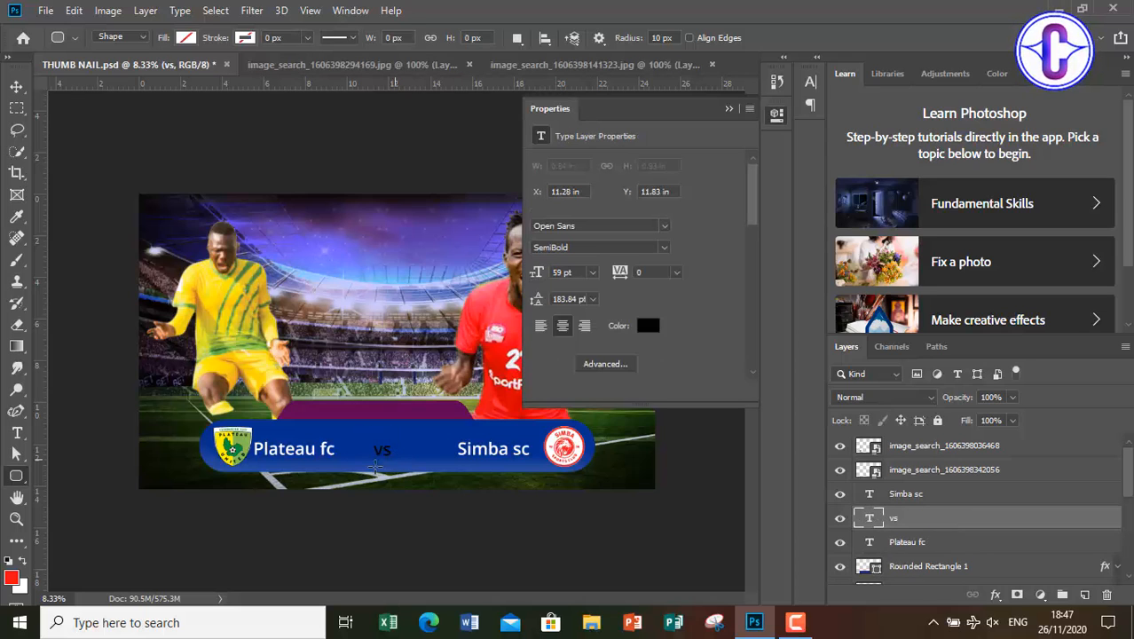
Step: Draw a circle of about 611 px around the "vs" text with the Ellipse tool and fill it with white
right_click(21, 481)
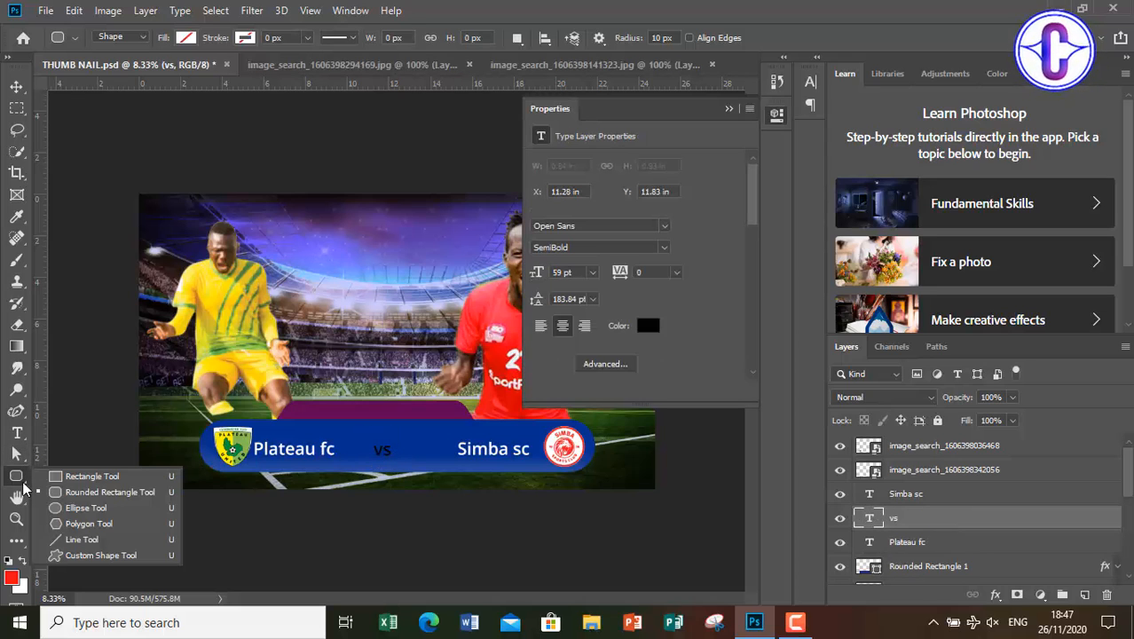
left_click(86, 507)
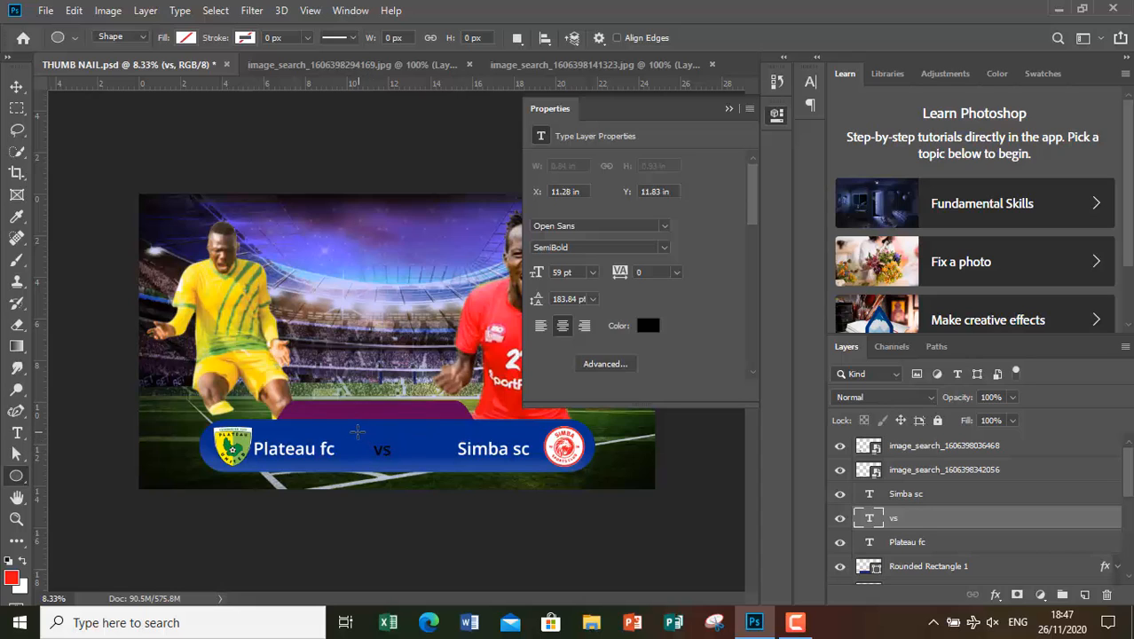
left_click_drag(357, 432, 401, 473)
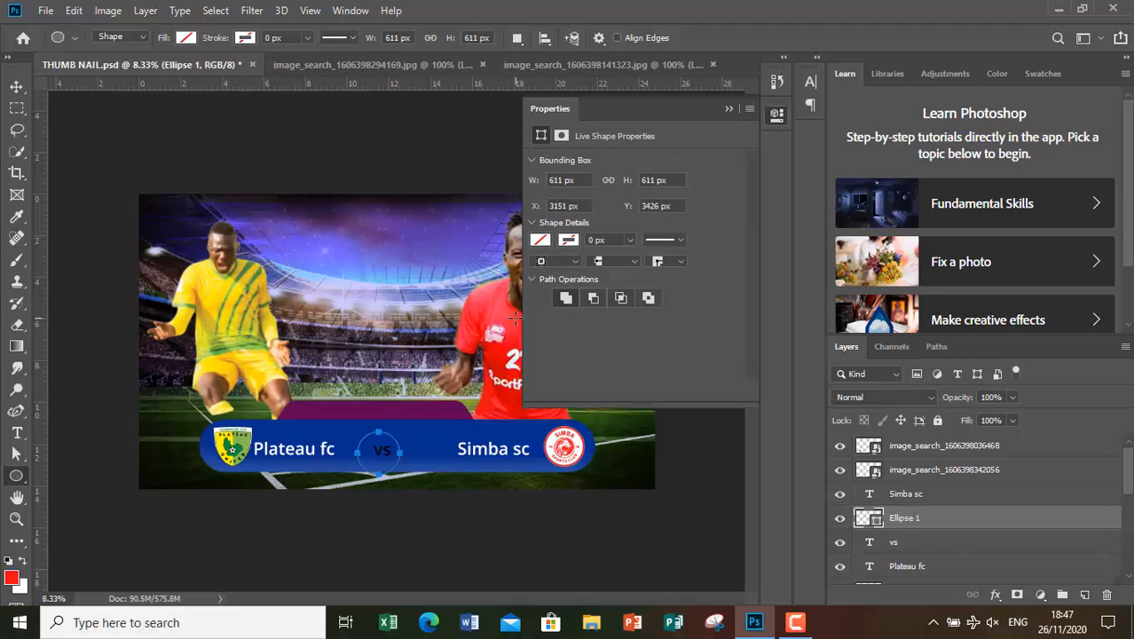
left_click(185, 38)
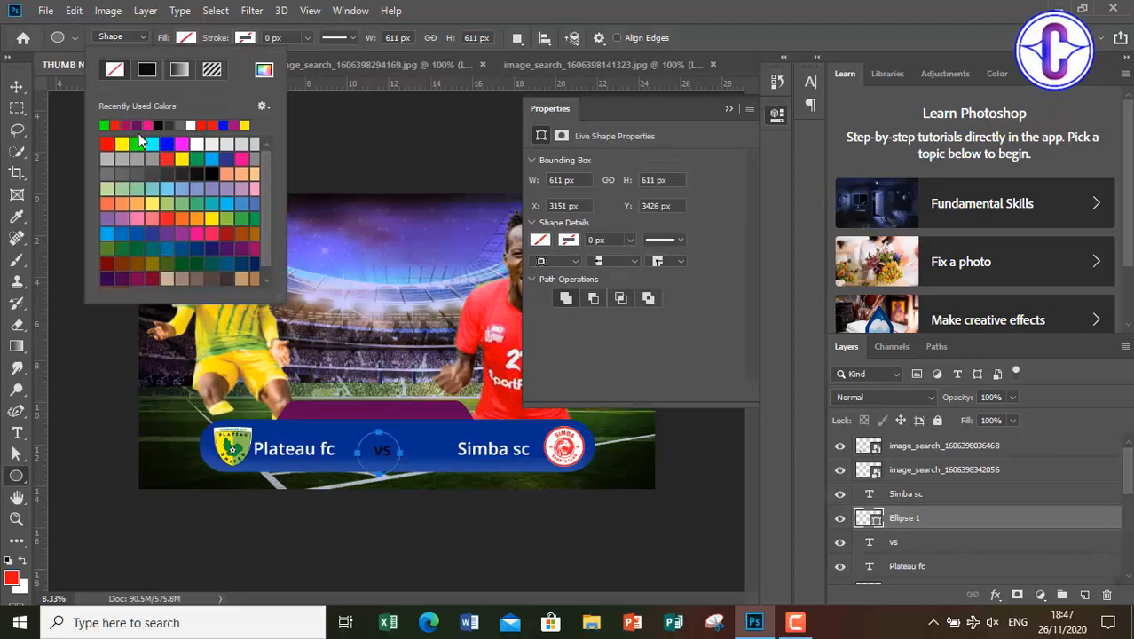
left_click(189, 124)
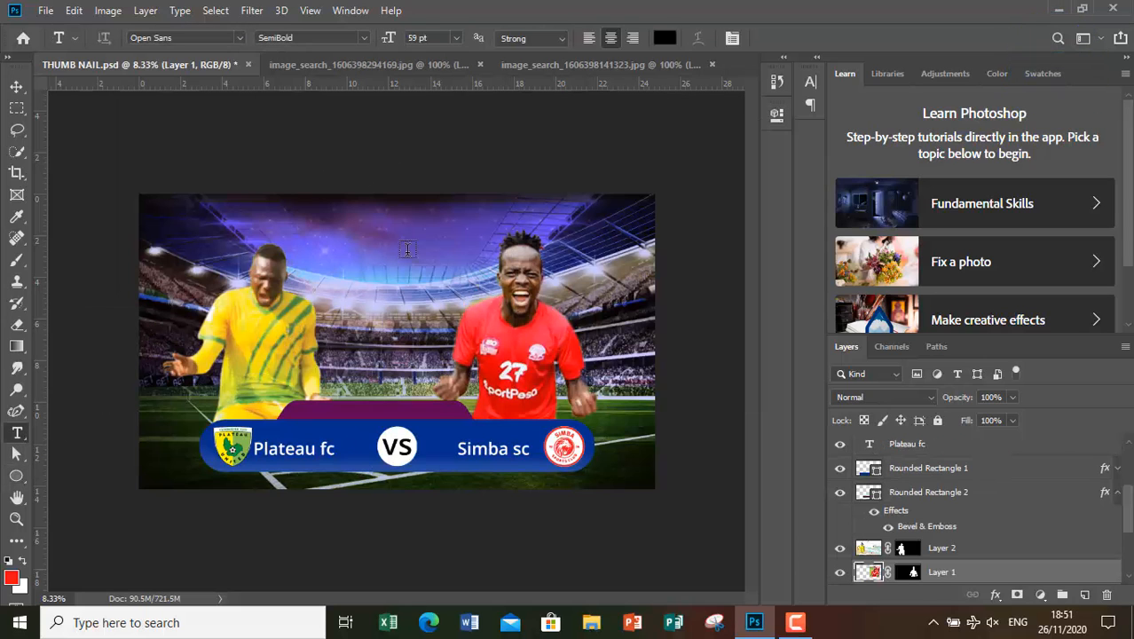
Step: Add a "LIVE" text layer above the stadium between the players, in Open Sans ExtraBold at 107 pt
left_click(323, 243)
key("BackSpace")
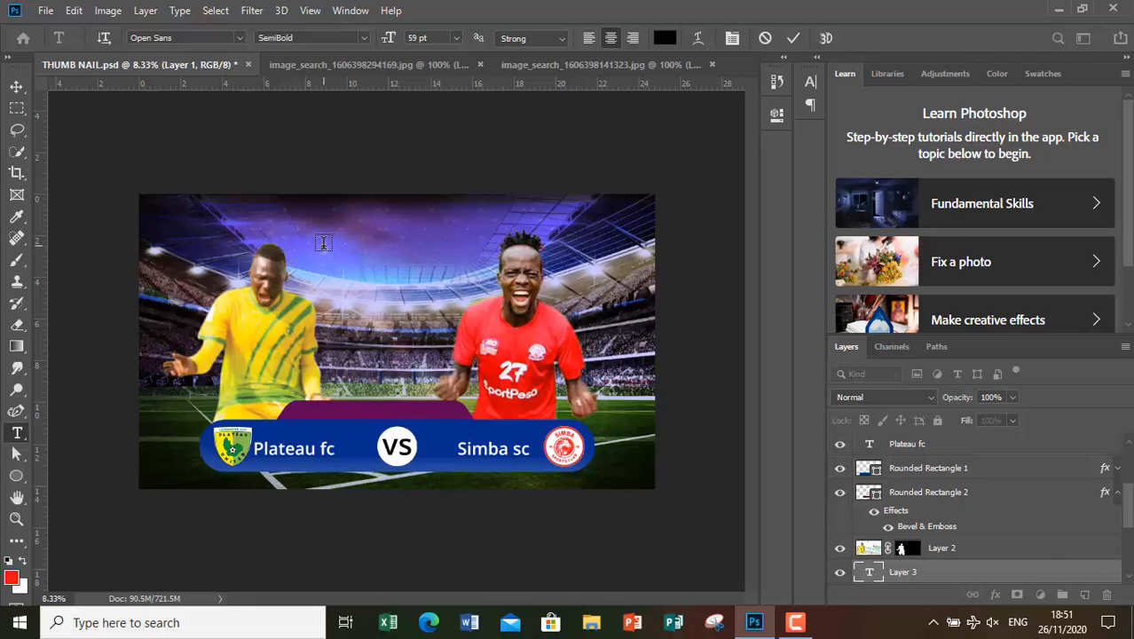
type("LIVE")
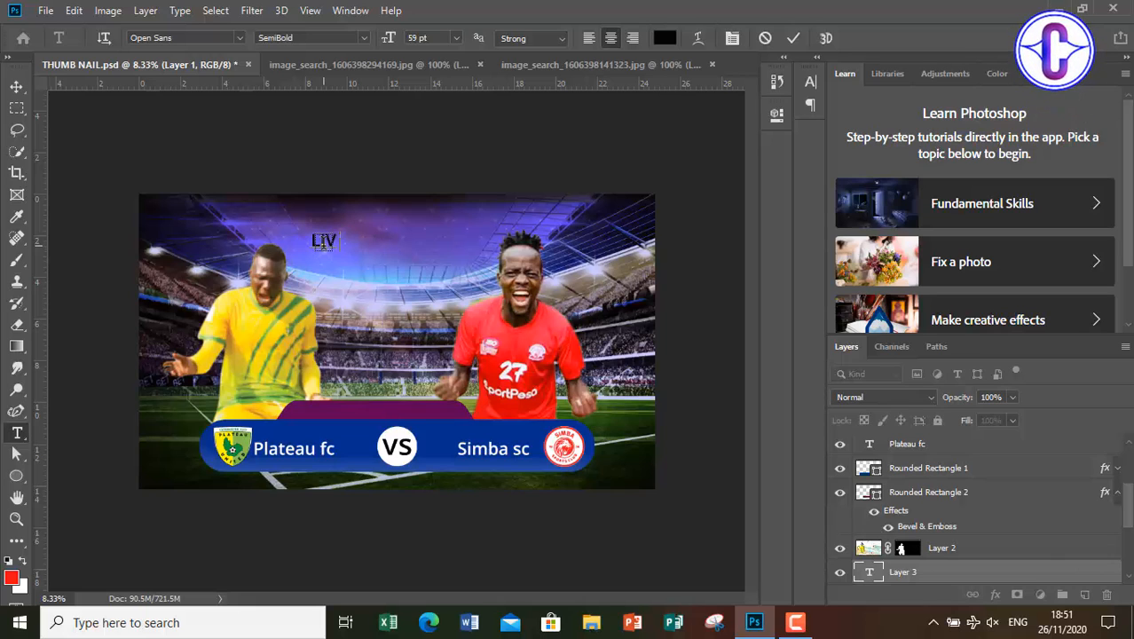
double_click(323, 241)
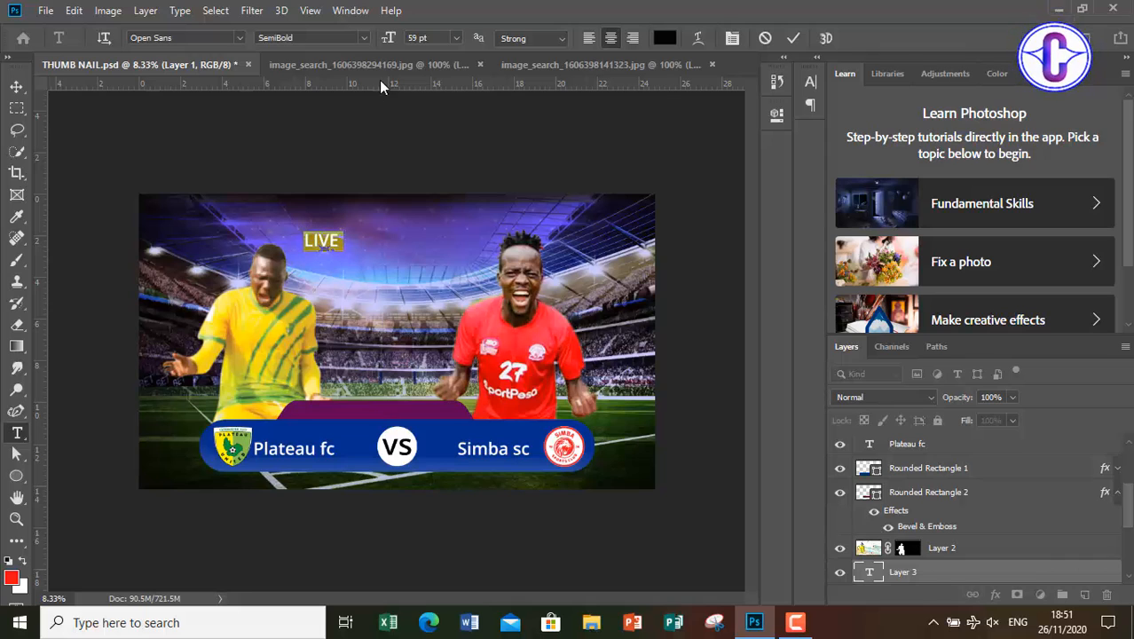
left_click(363, 39)
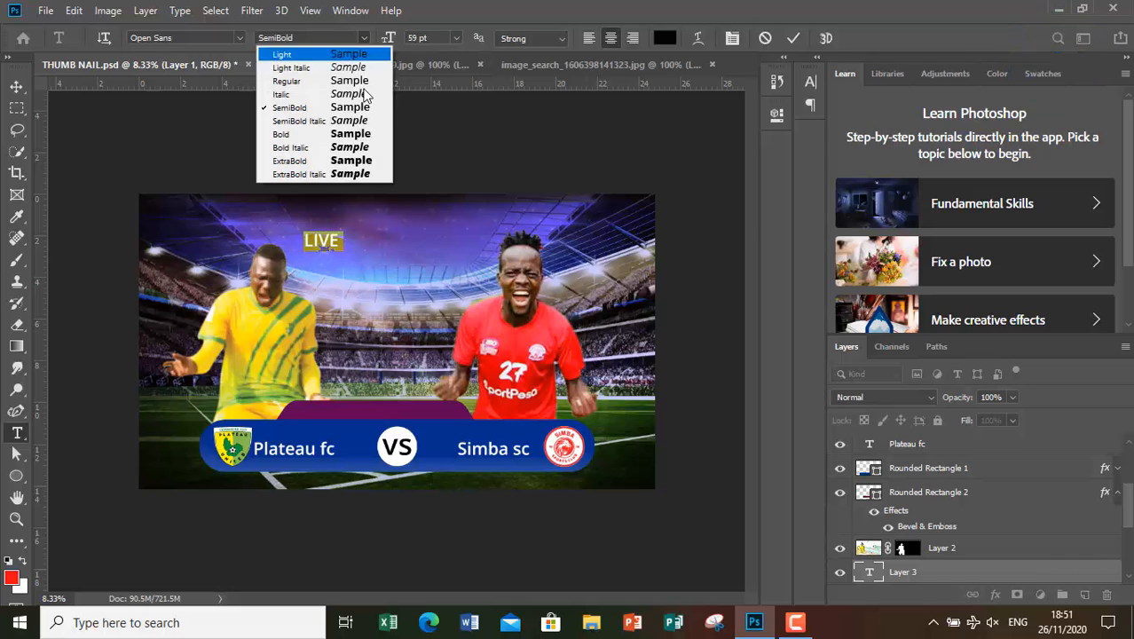
left_click(343, 162)
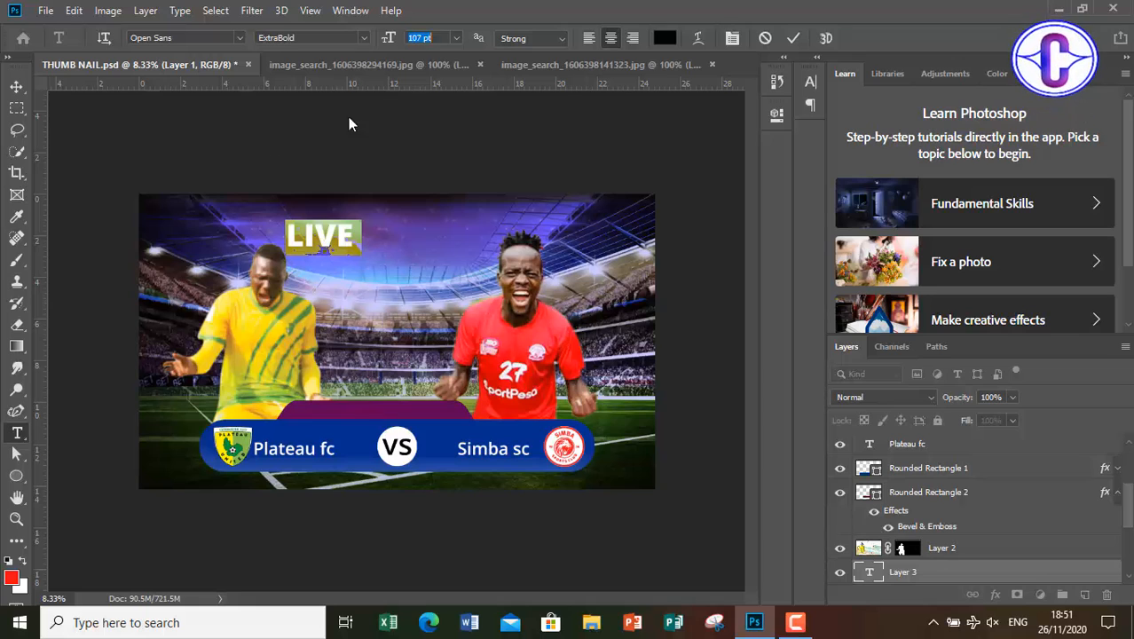
Step: Shift the "LIVE" text toward the centre and add a red ellipse of about 432 by 408 px beside it
left_click(16, 86)
left_click_drag(319, 235, 430, 251)
key("u")
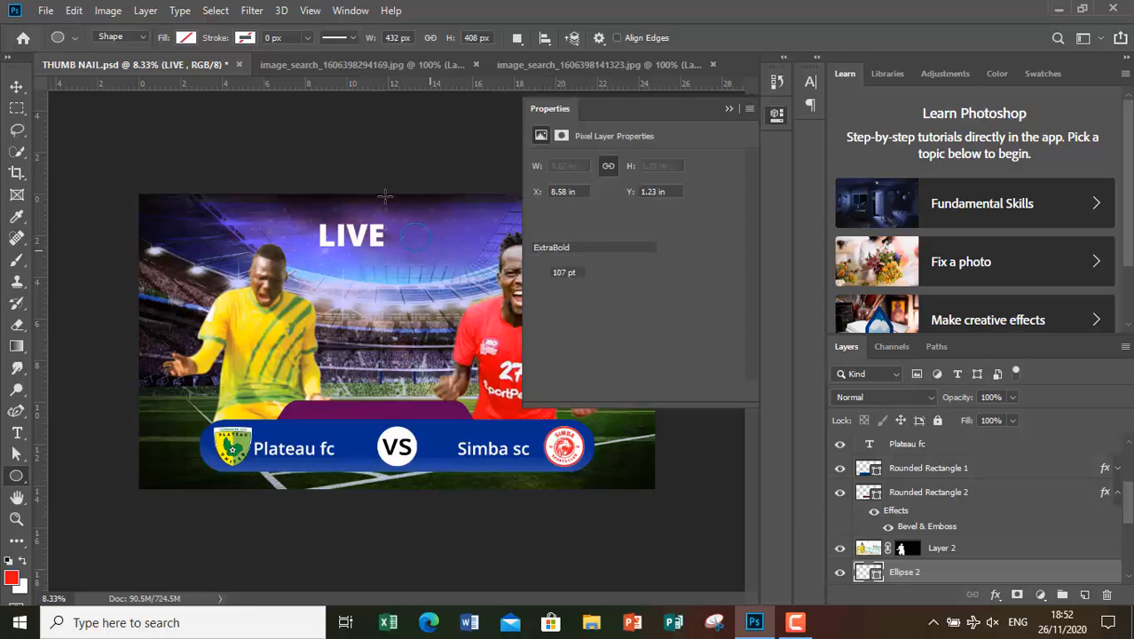
left_click(186, 39)
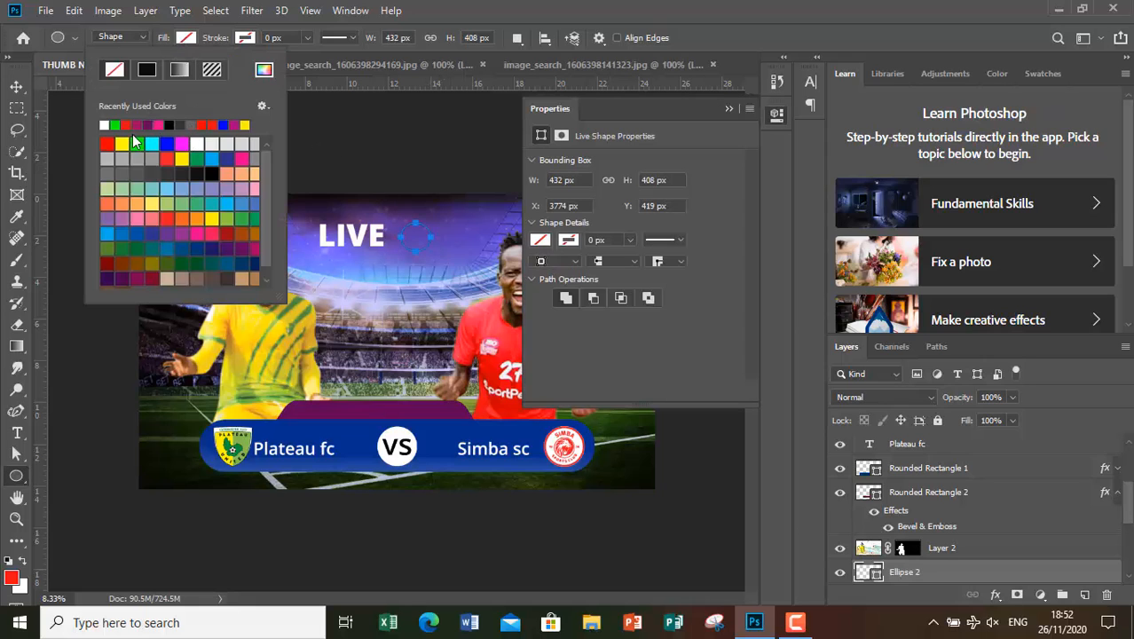
left_click(107, 143)
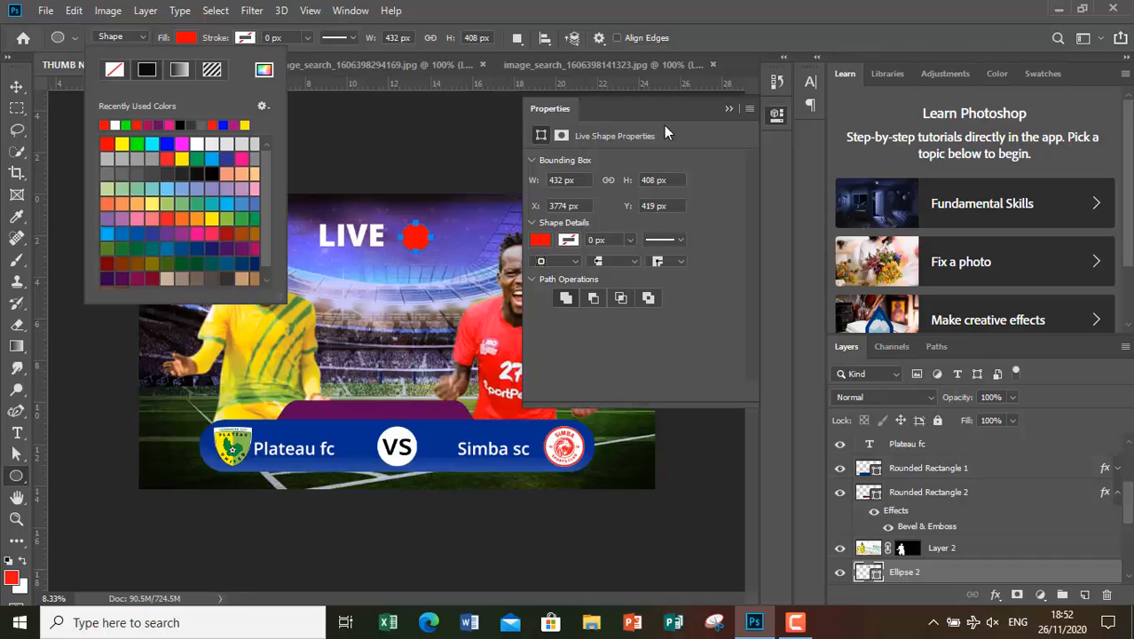
left_click(728, 111)
left_click(726, 114)
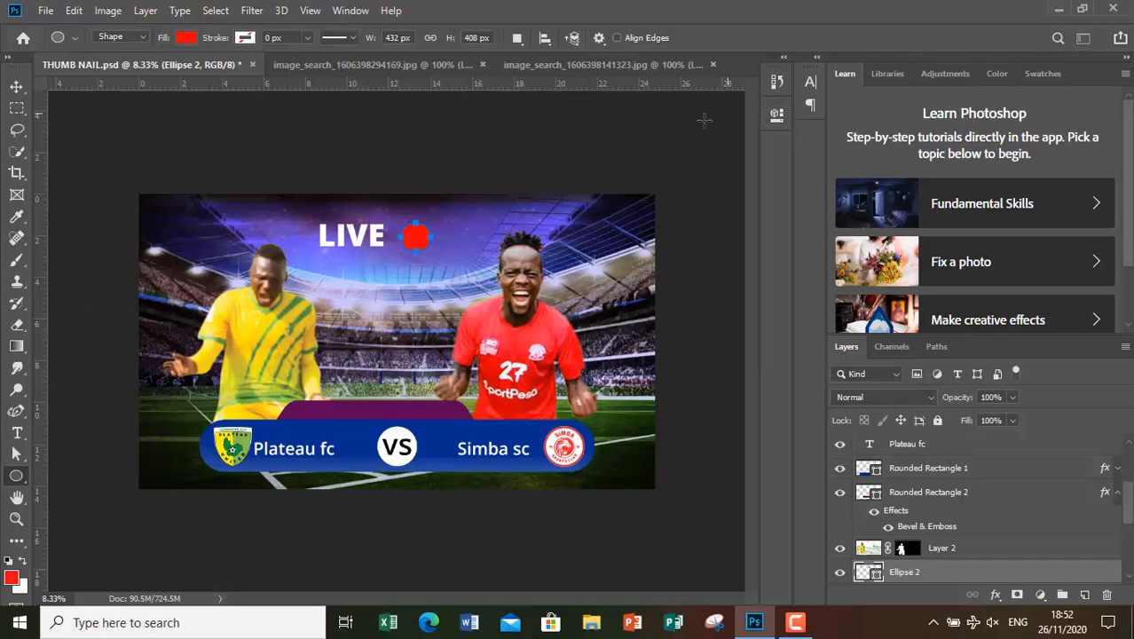
left_click(16, 86)
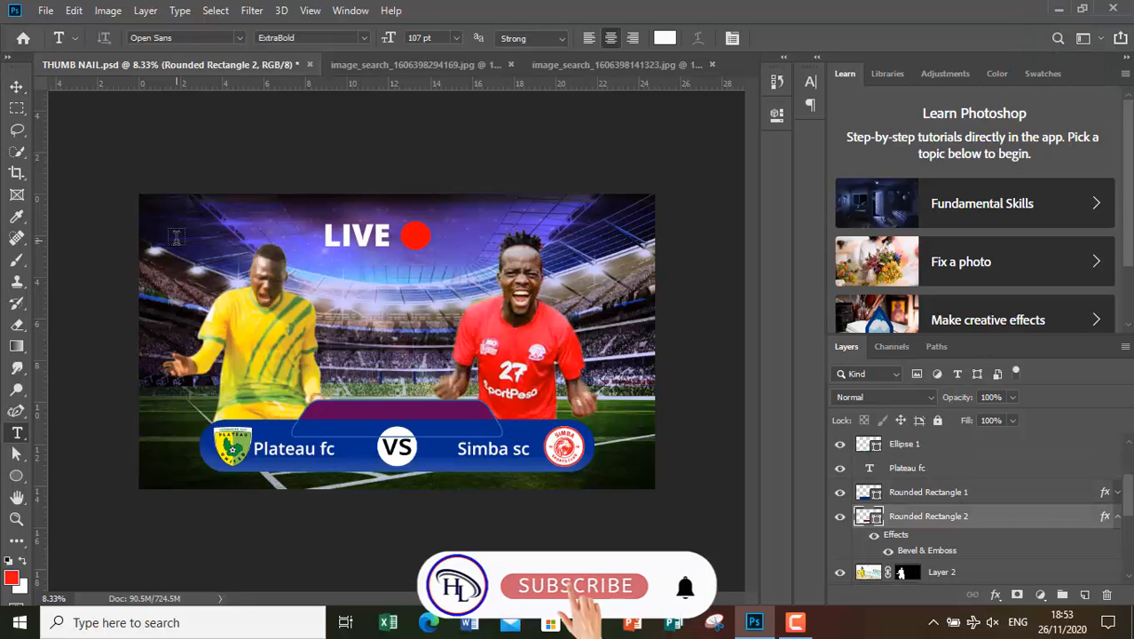
Step: Add a white text layer reading "New jos stadium" as the venue label for the purple tab above the blue bar
left_click(358, 300)
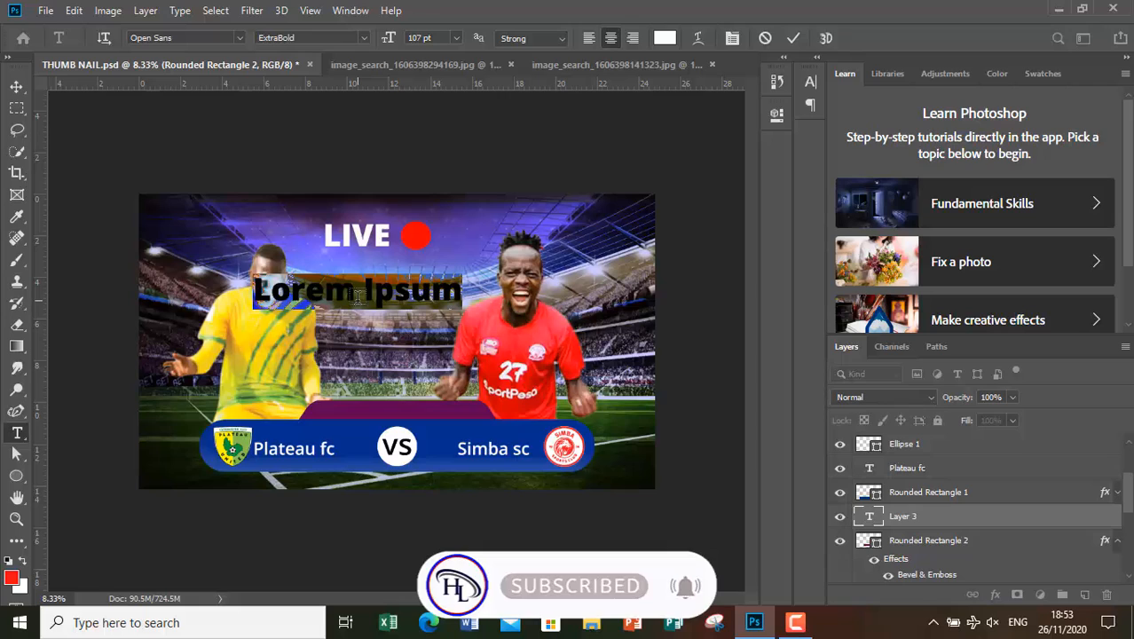
type("NE")
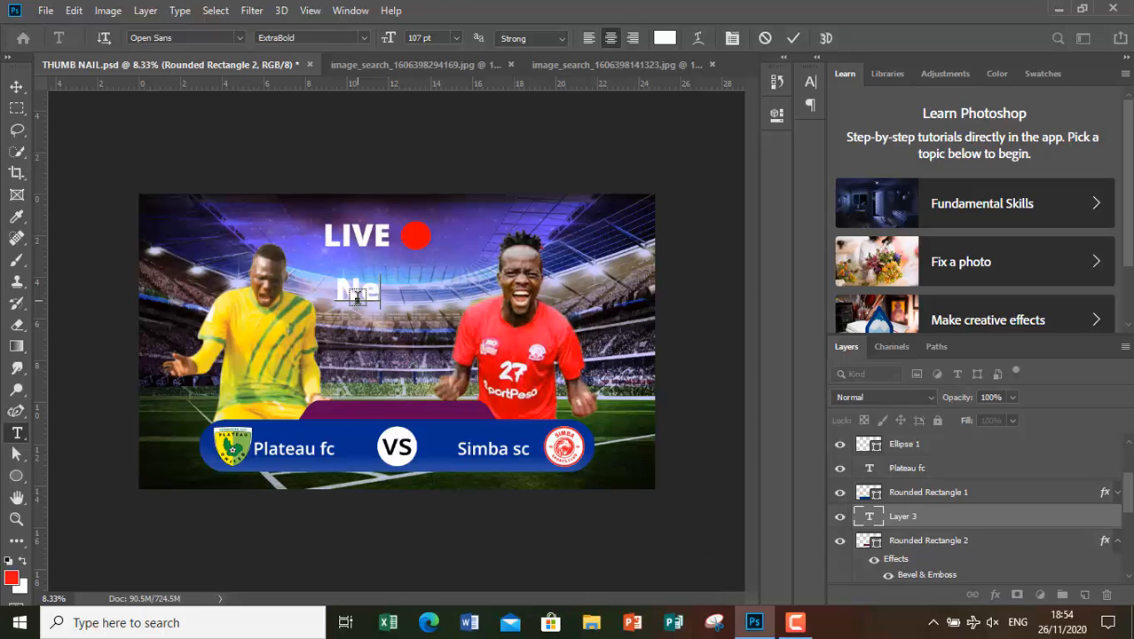
type("w jos")
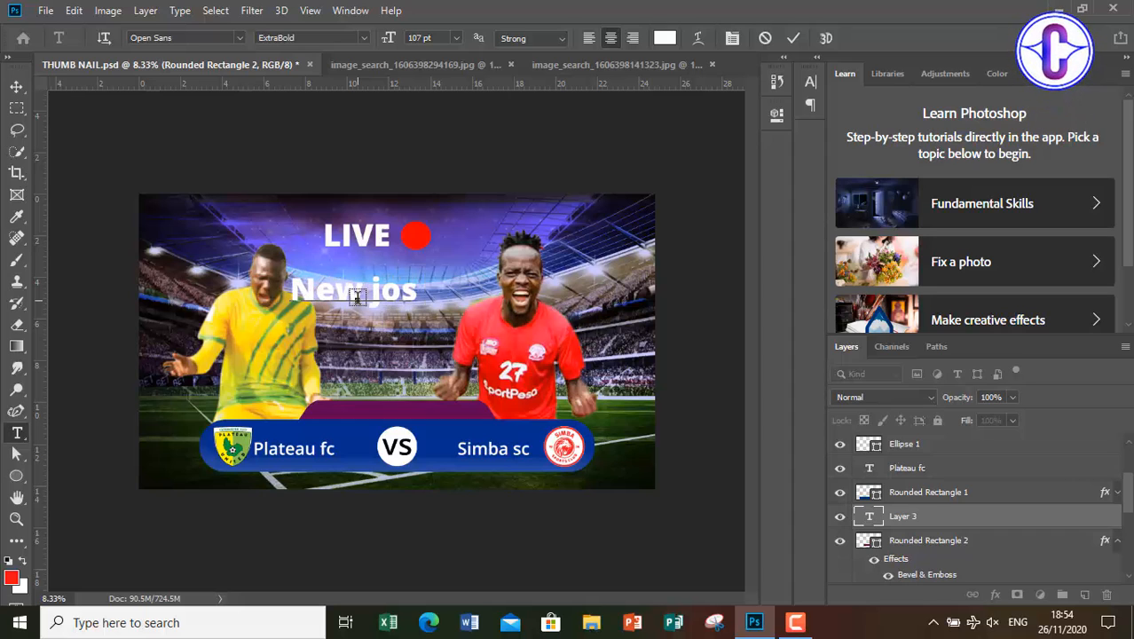
type(" stat")
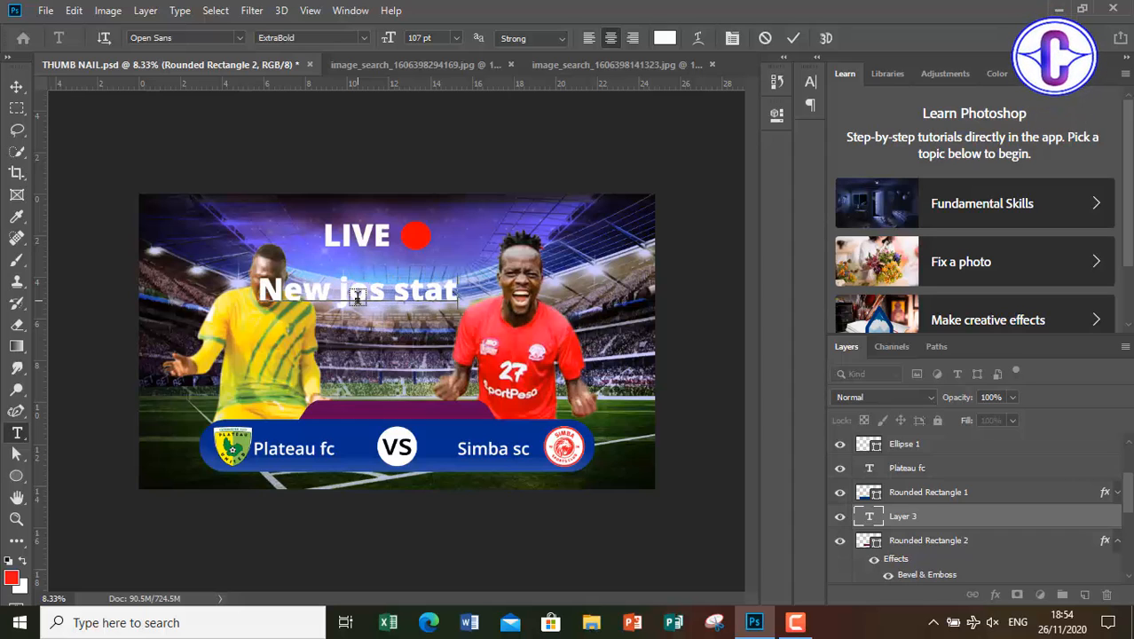
key("BackSpace")
key("BackSpace")
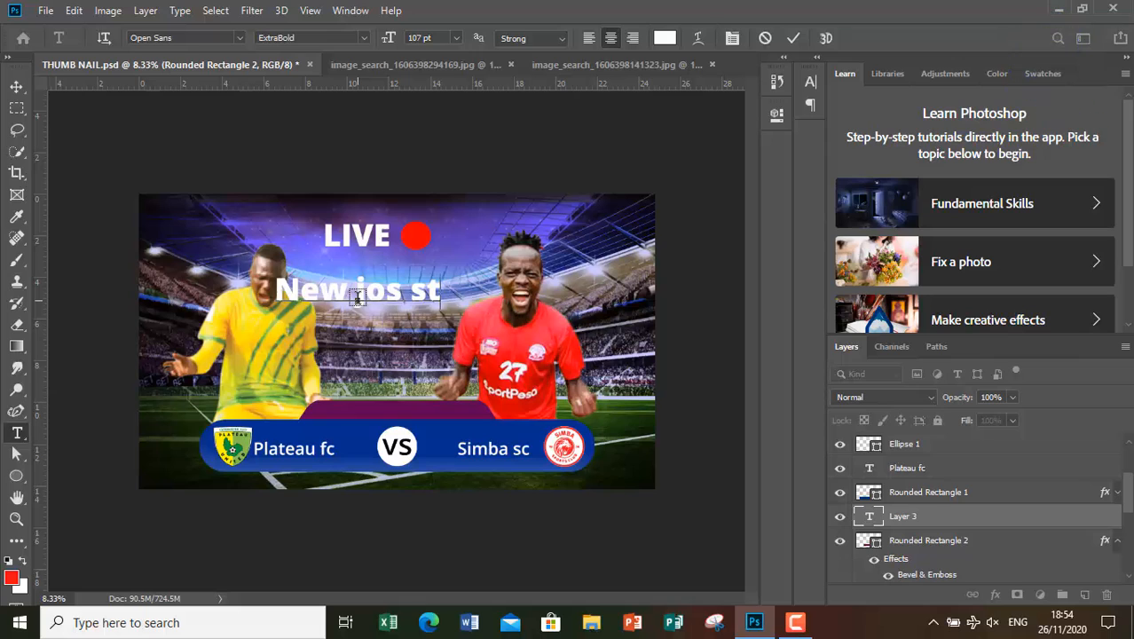
type("udiu")
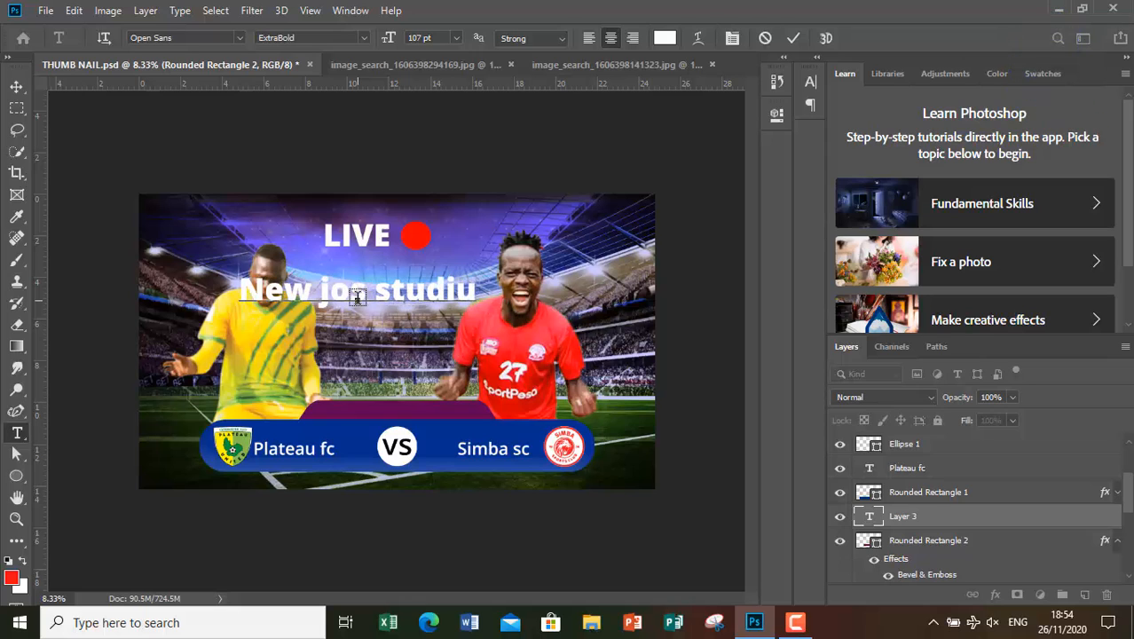
type("m")
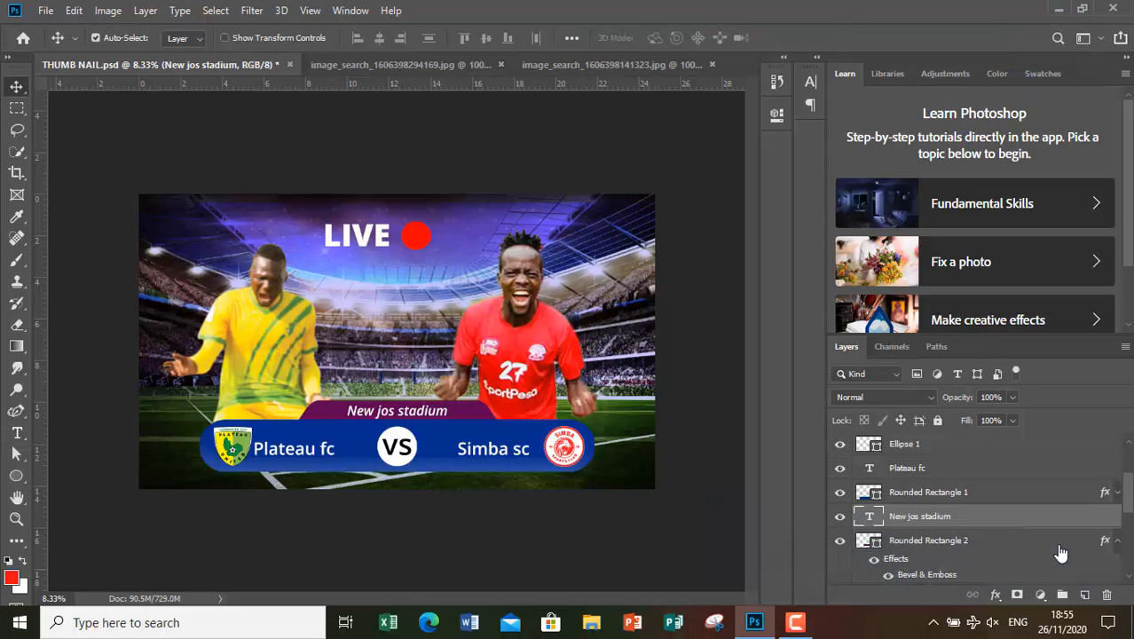
left_click(796, 621)
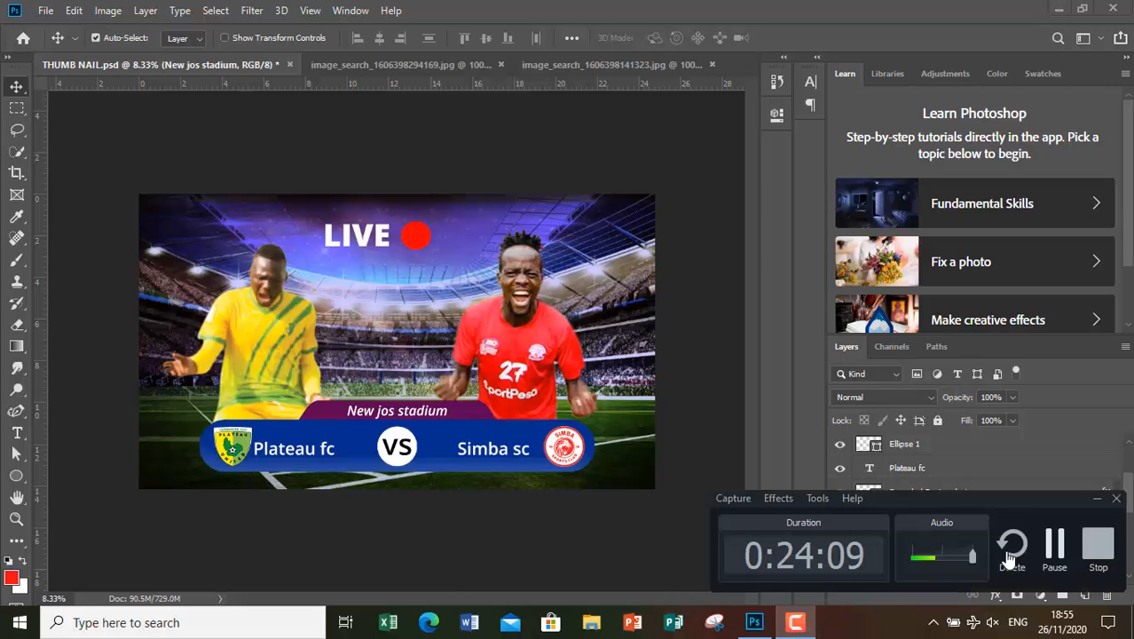